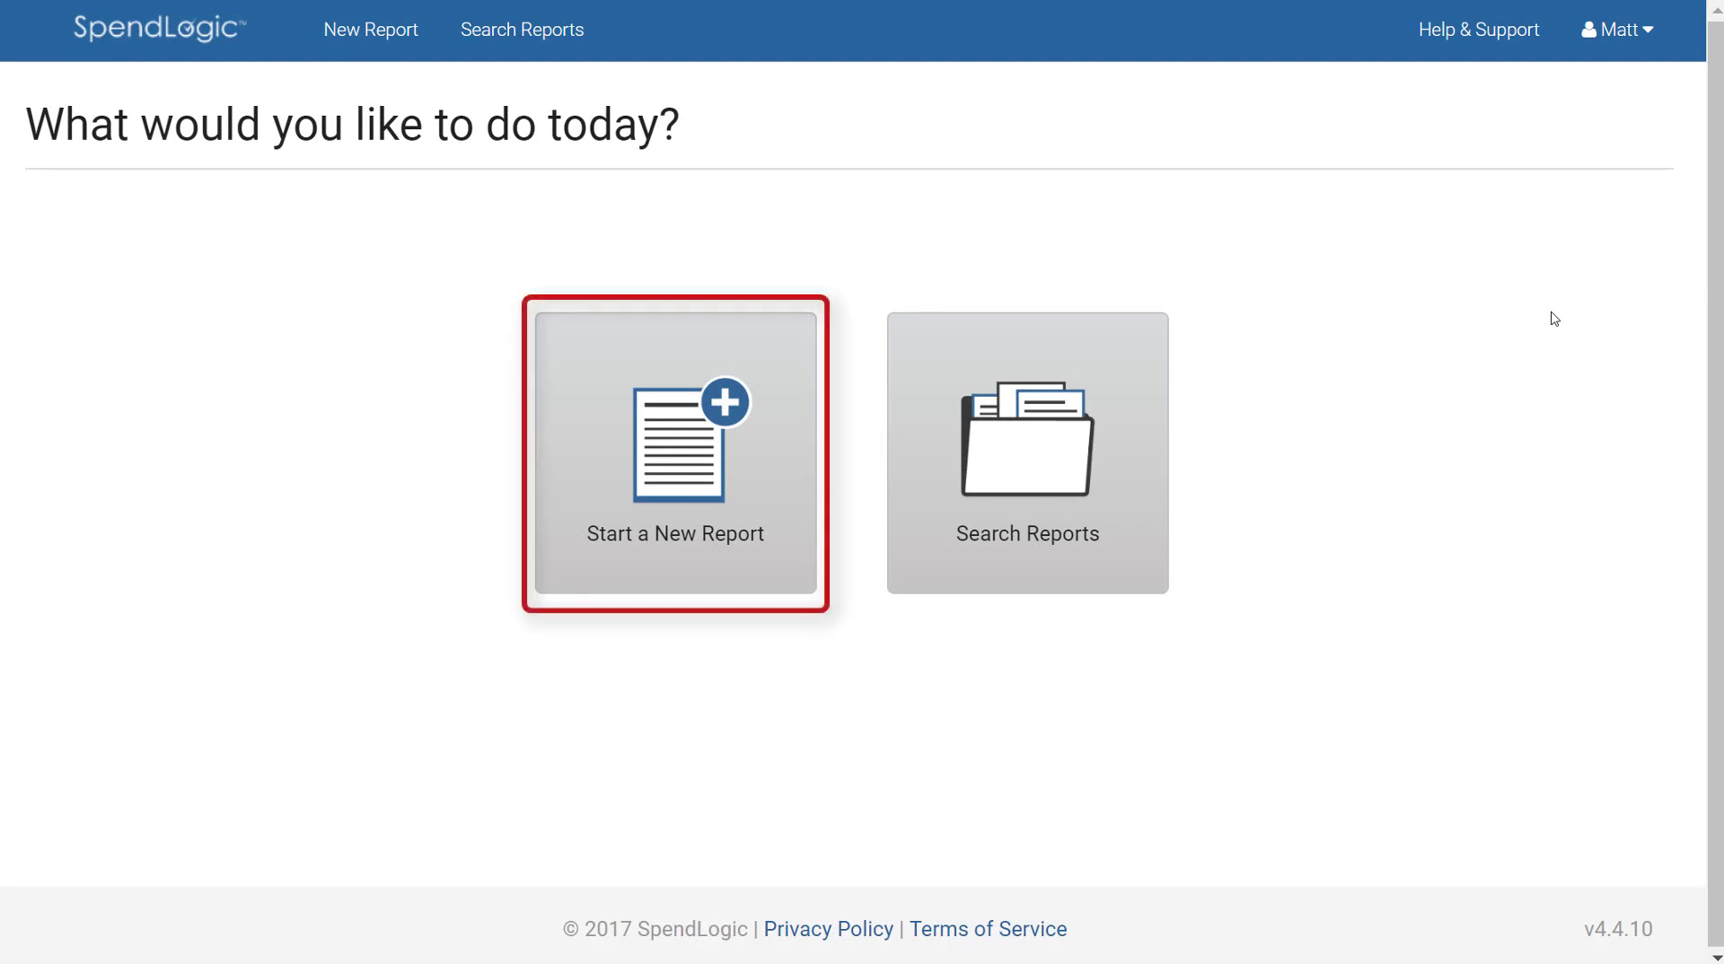
Start a new report and mark the procurement as a competition with Yes
left_click(703, 547)
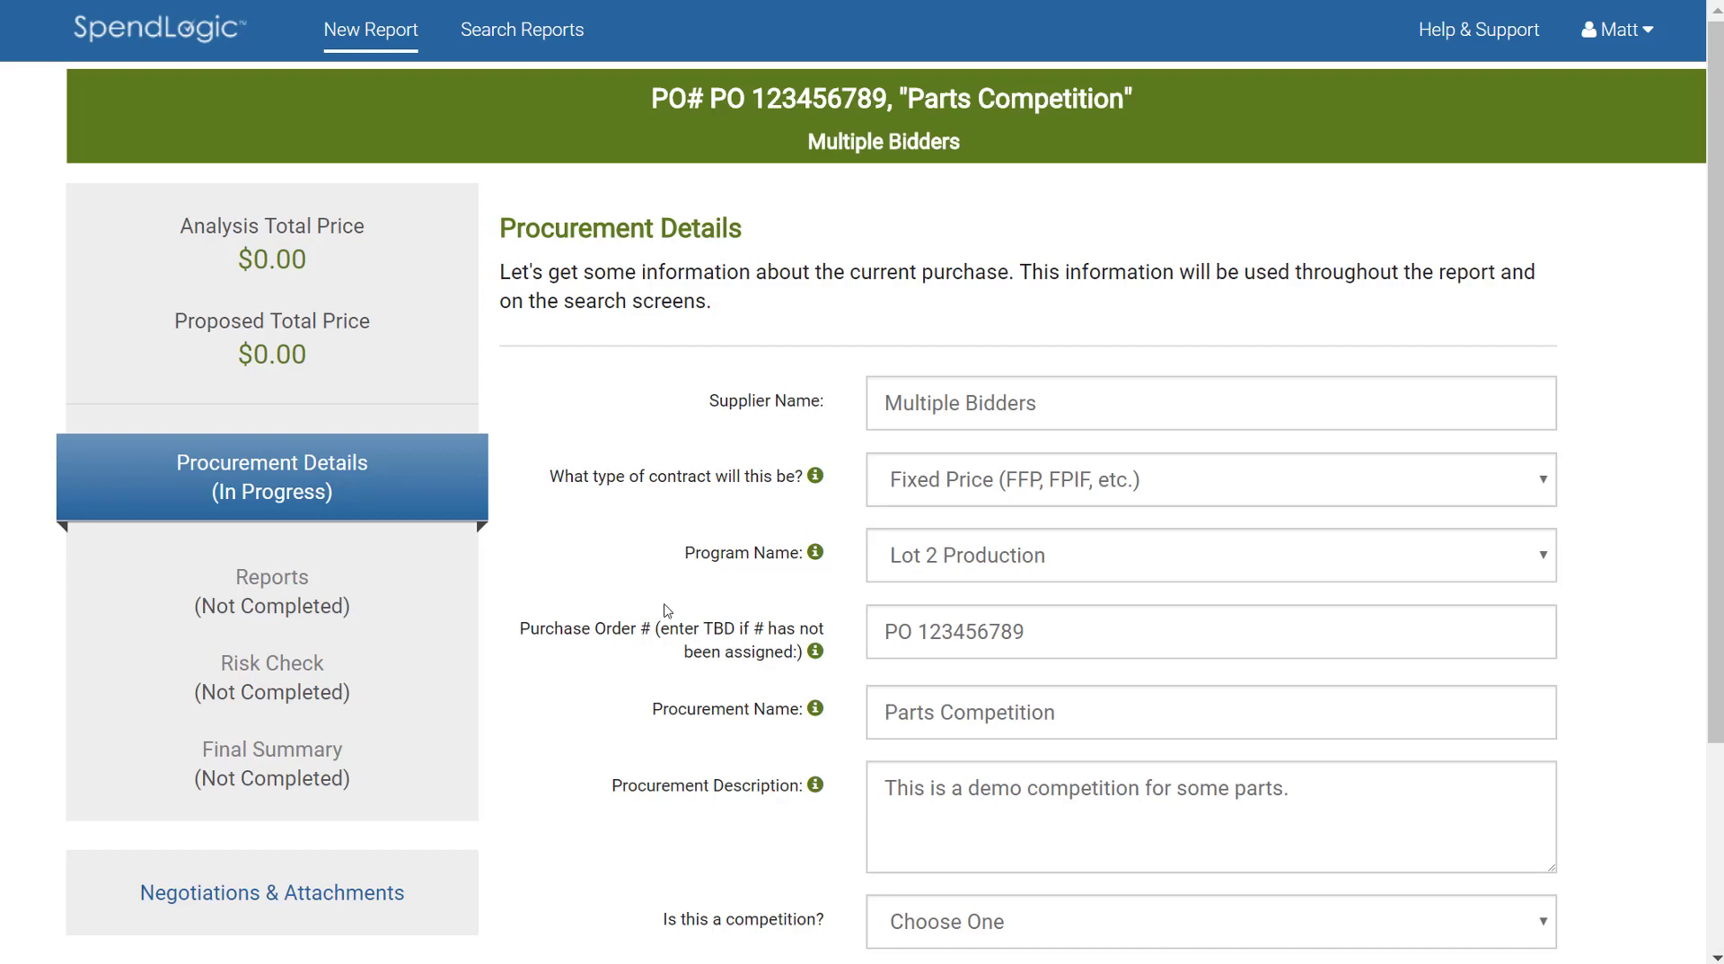
scroll(664, 610, "down", 3)
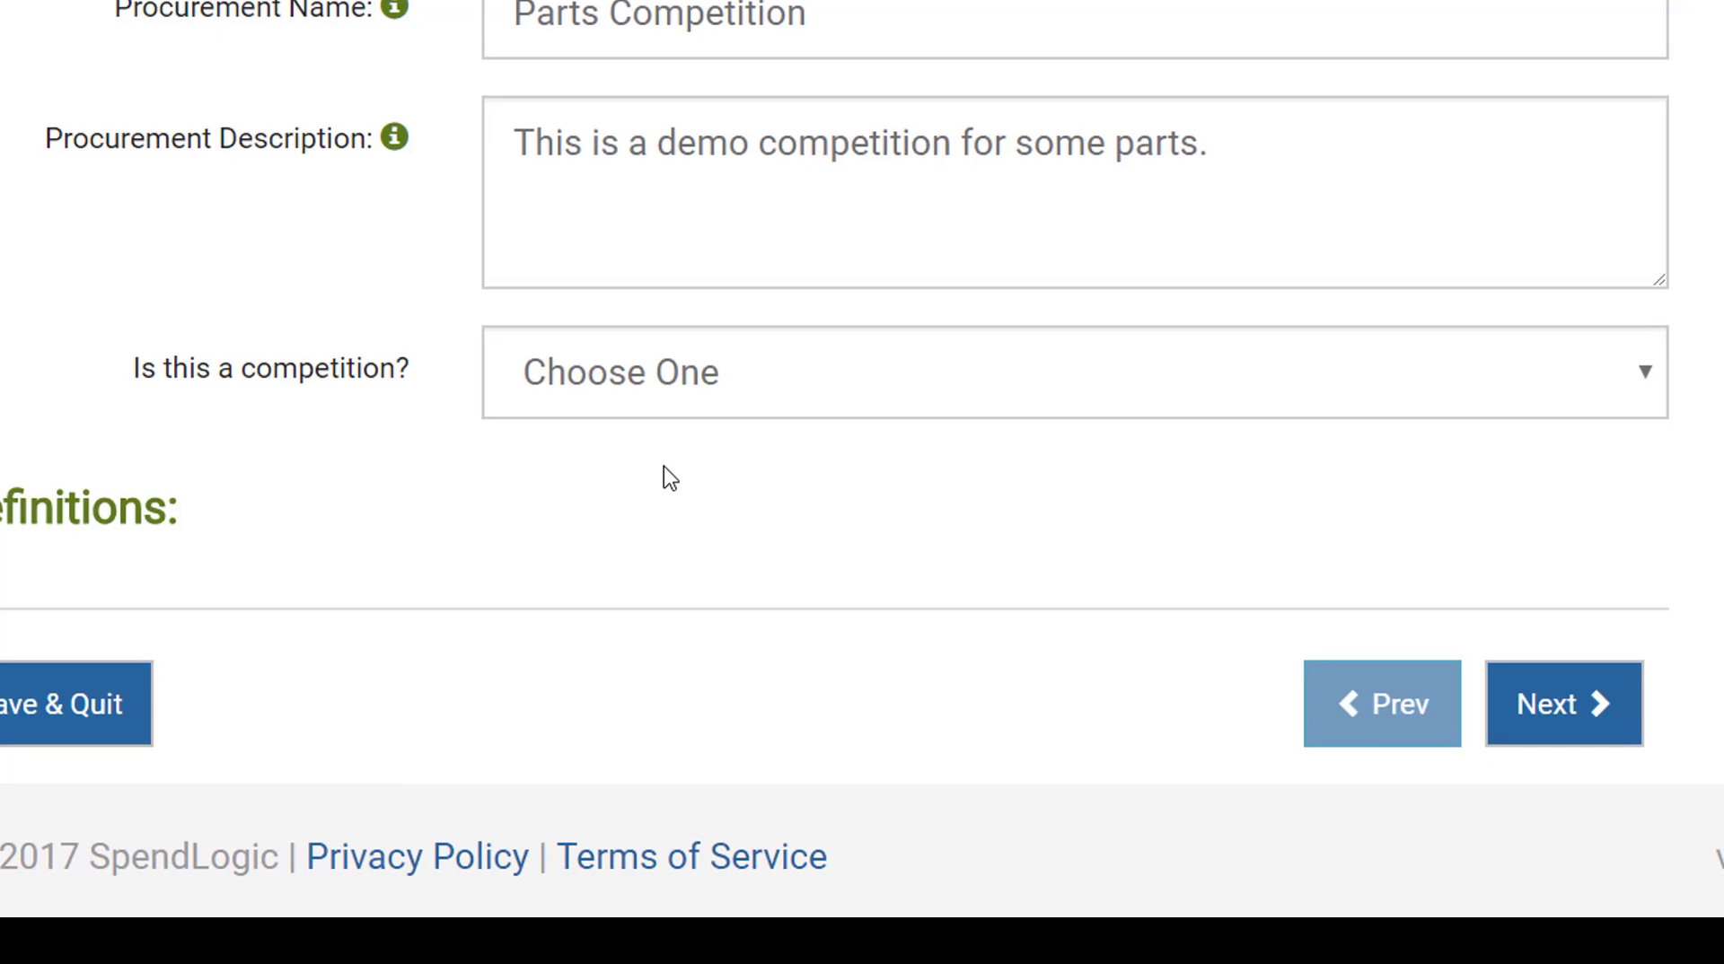
left_click(689, 408)
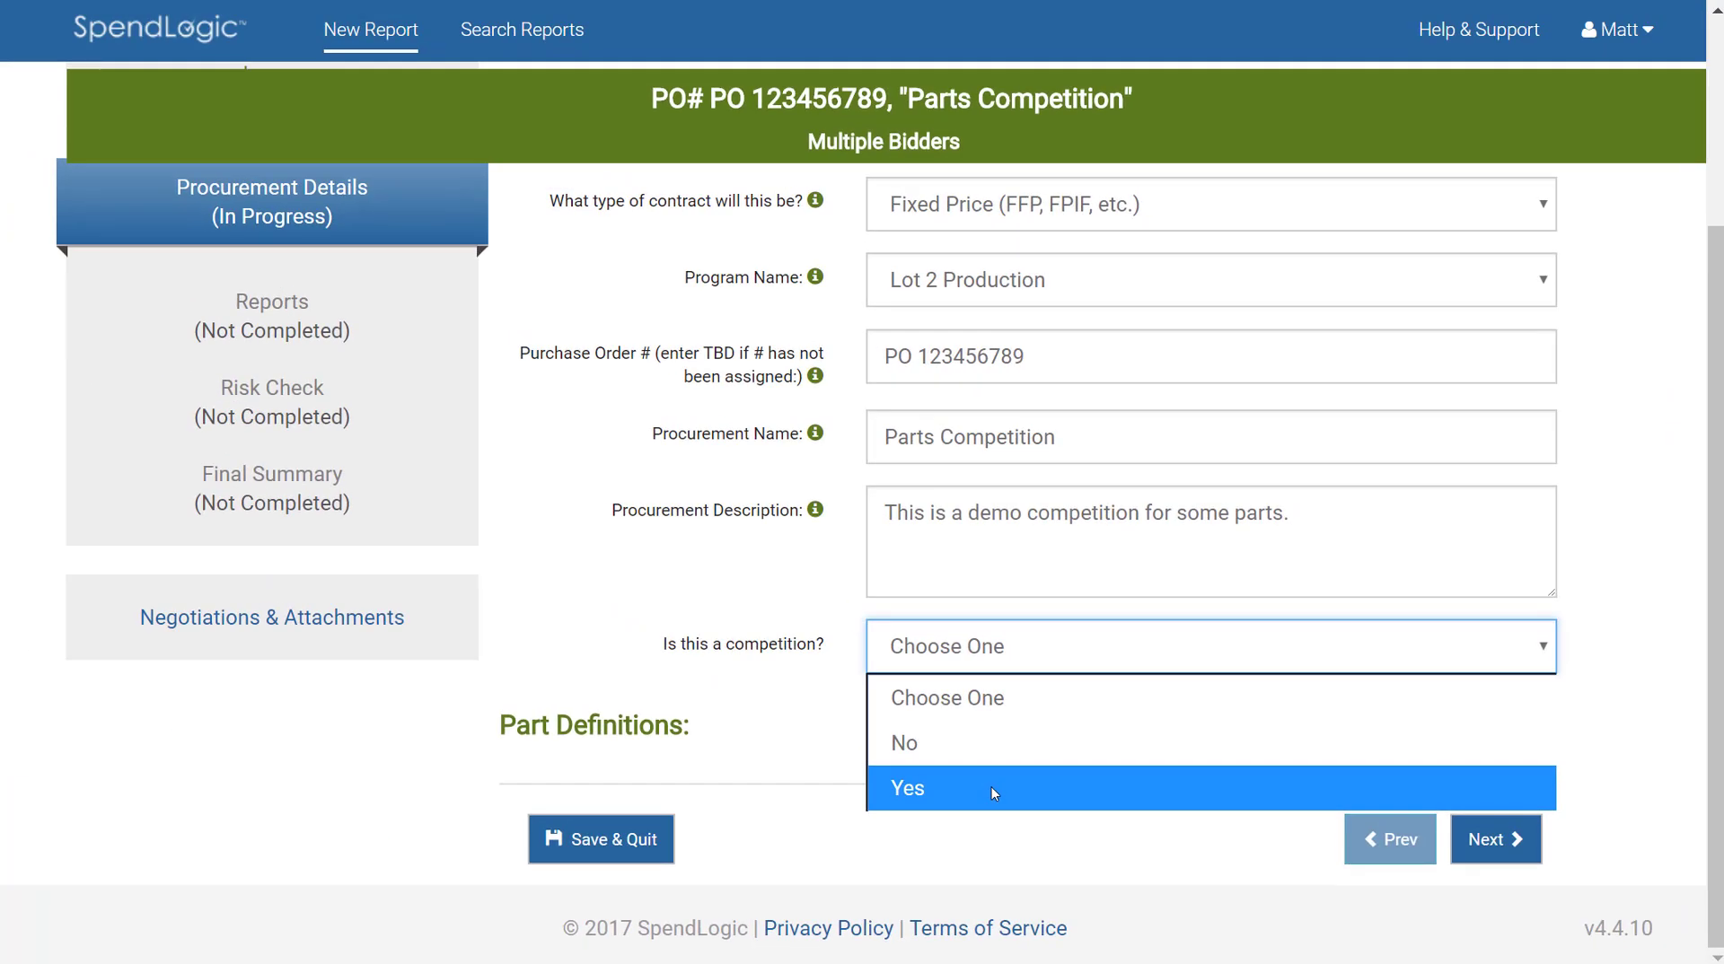
left_click(991, 786)
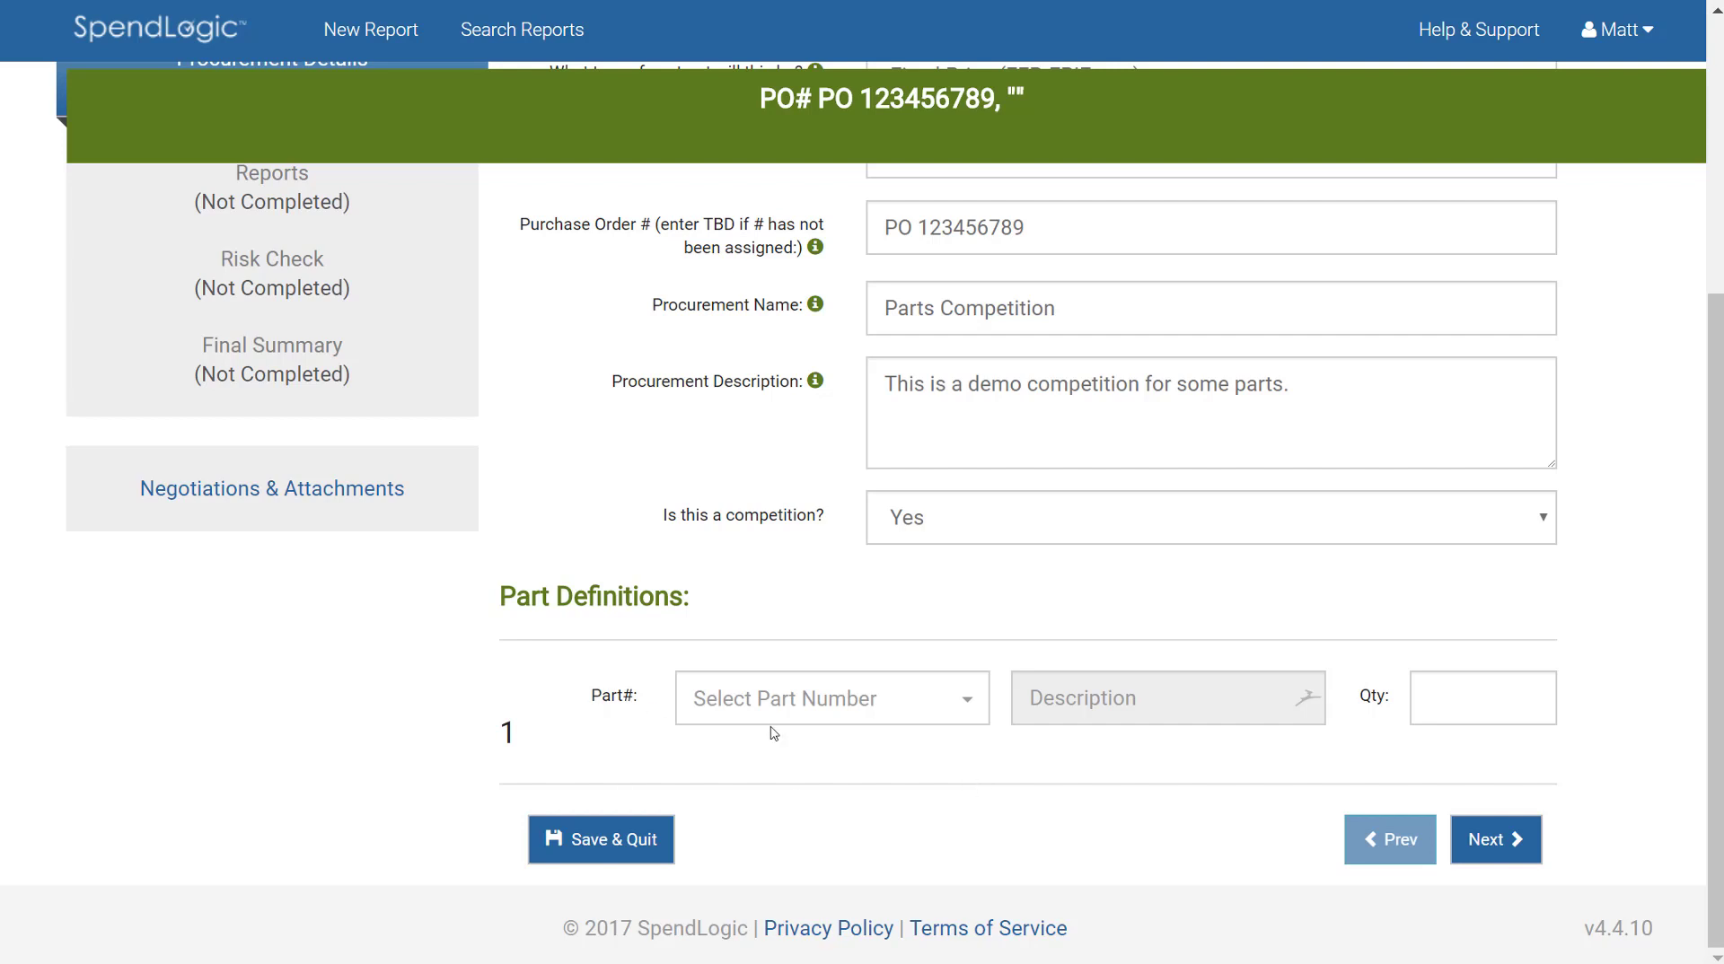
Create new part 123-45987, described as Test Part for Competition, as the first part definition
left_click(771, 702)
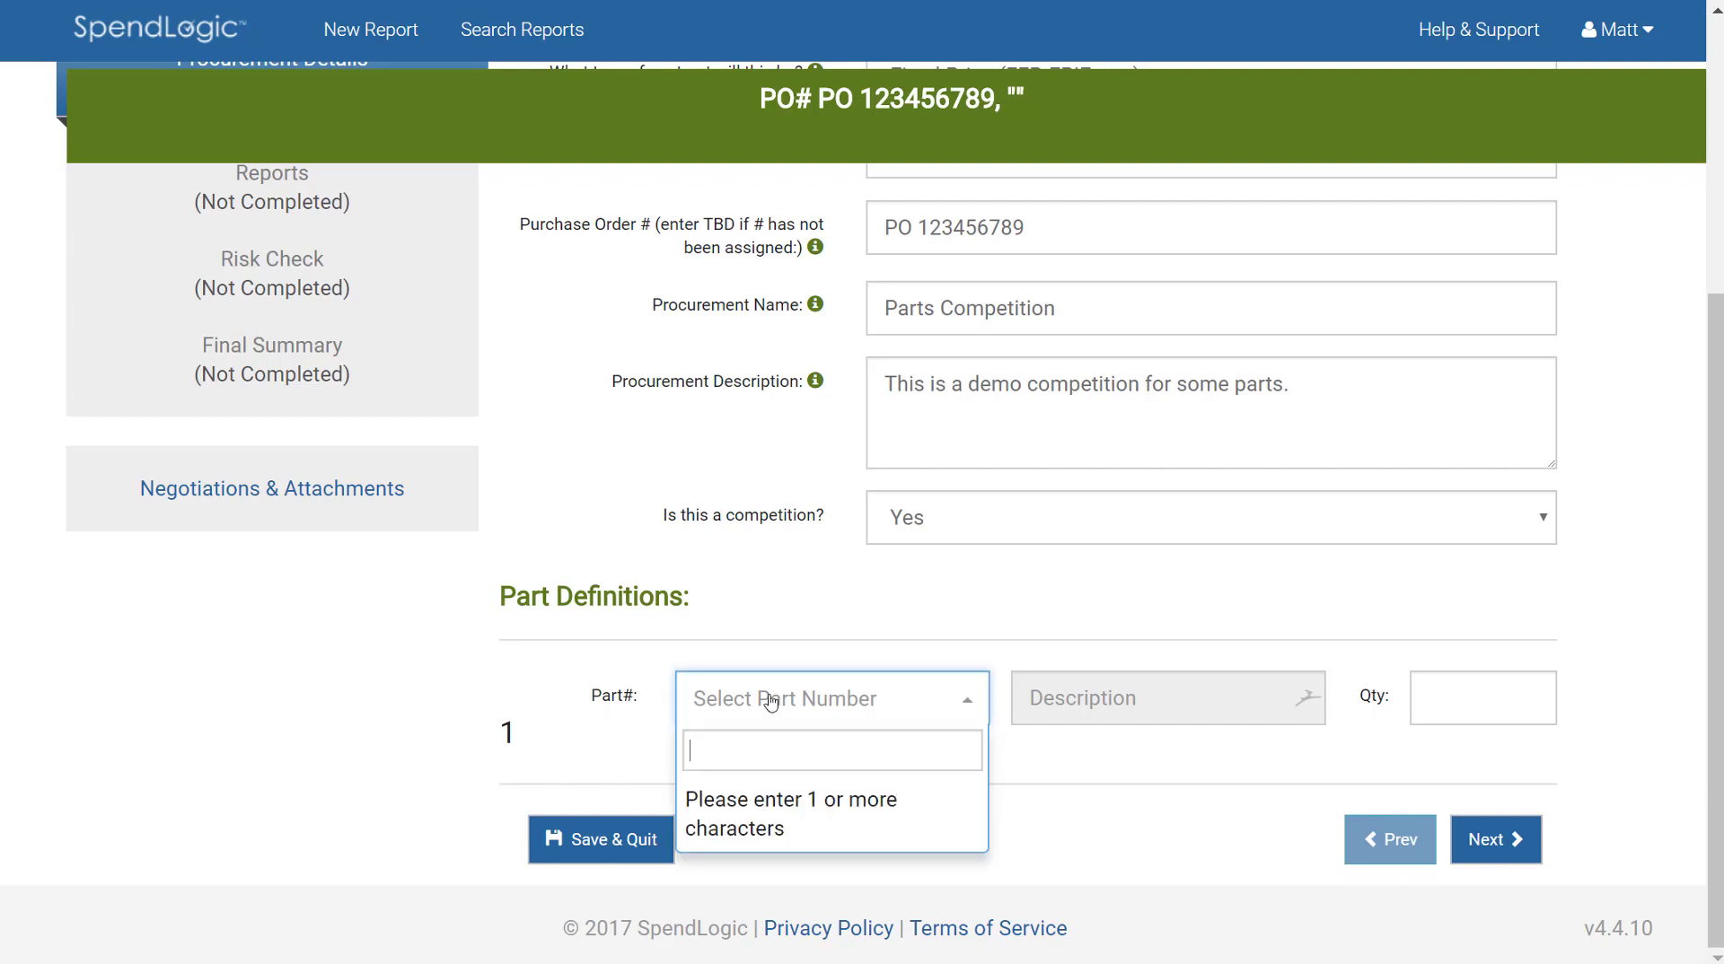
type("123")
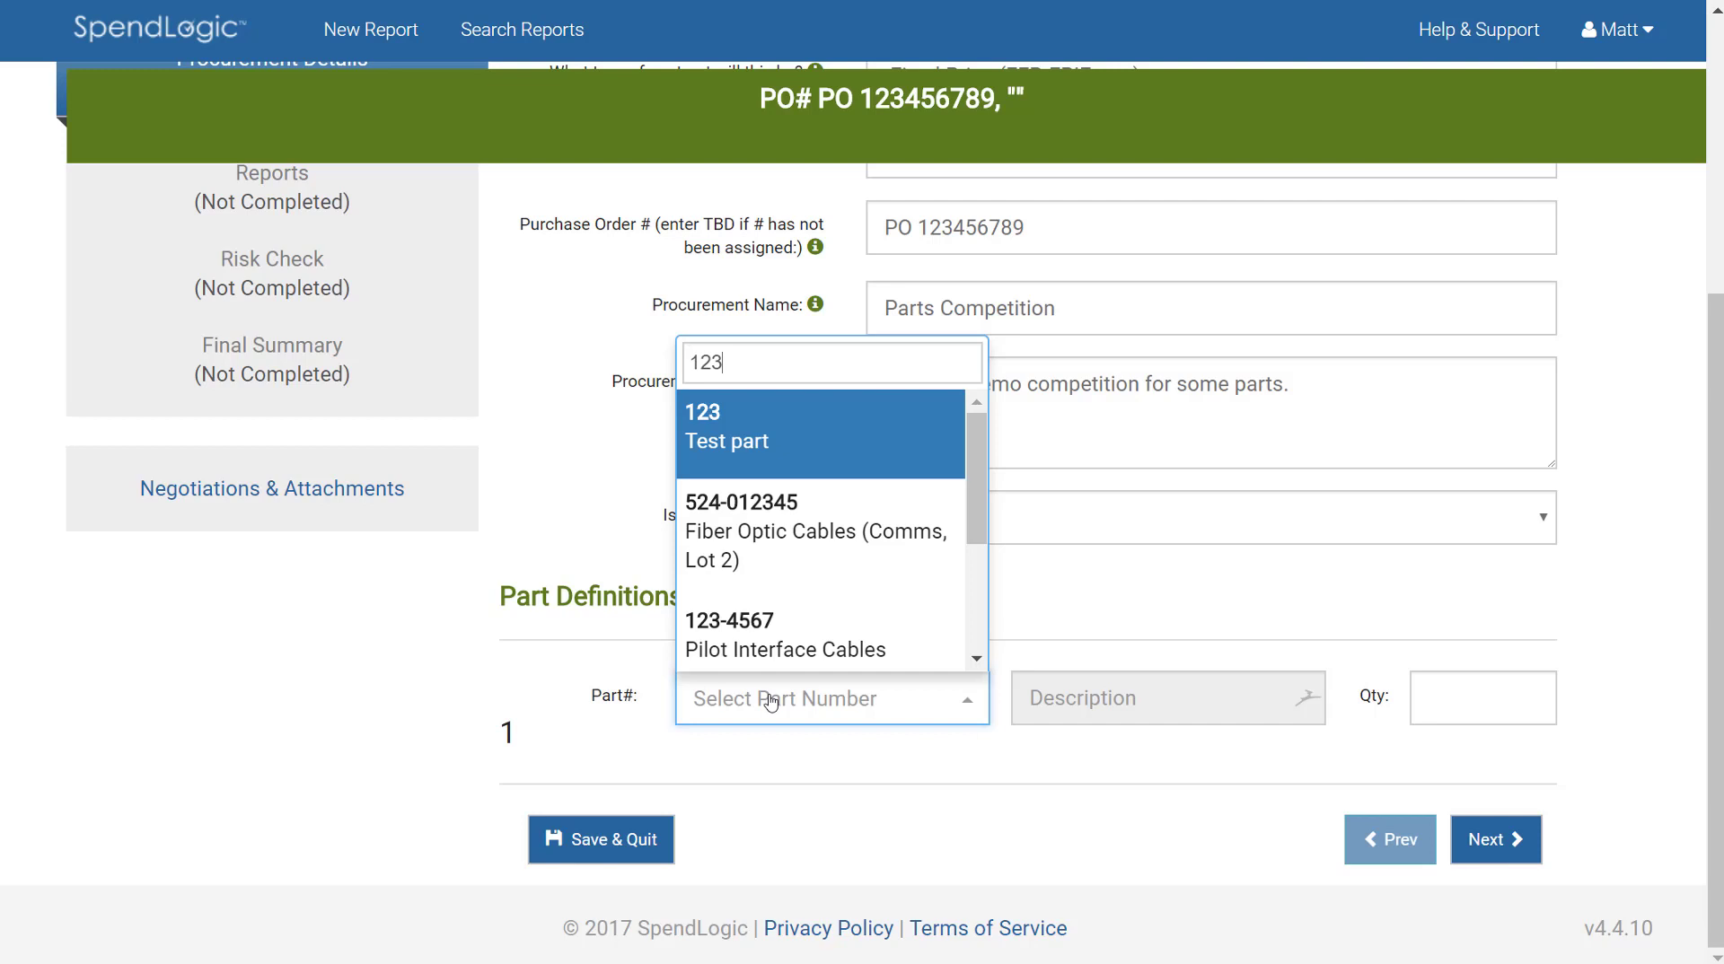
left_click_drag(980, 504, 980, 599)
left_click(921, 639)
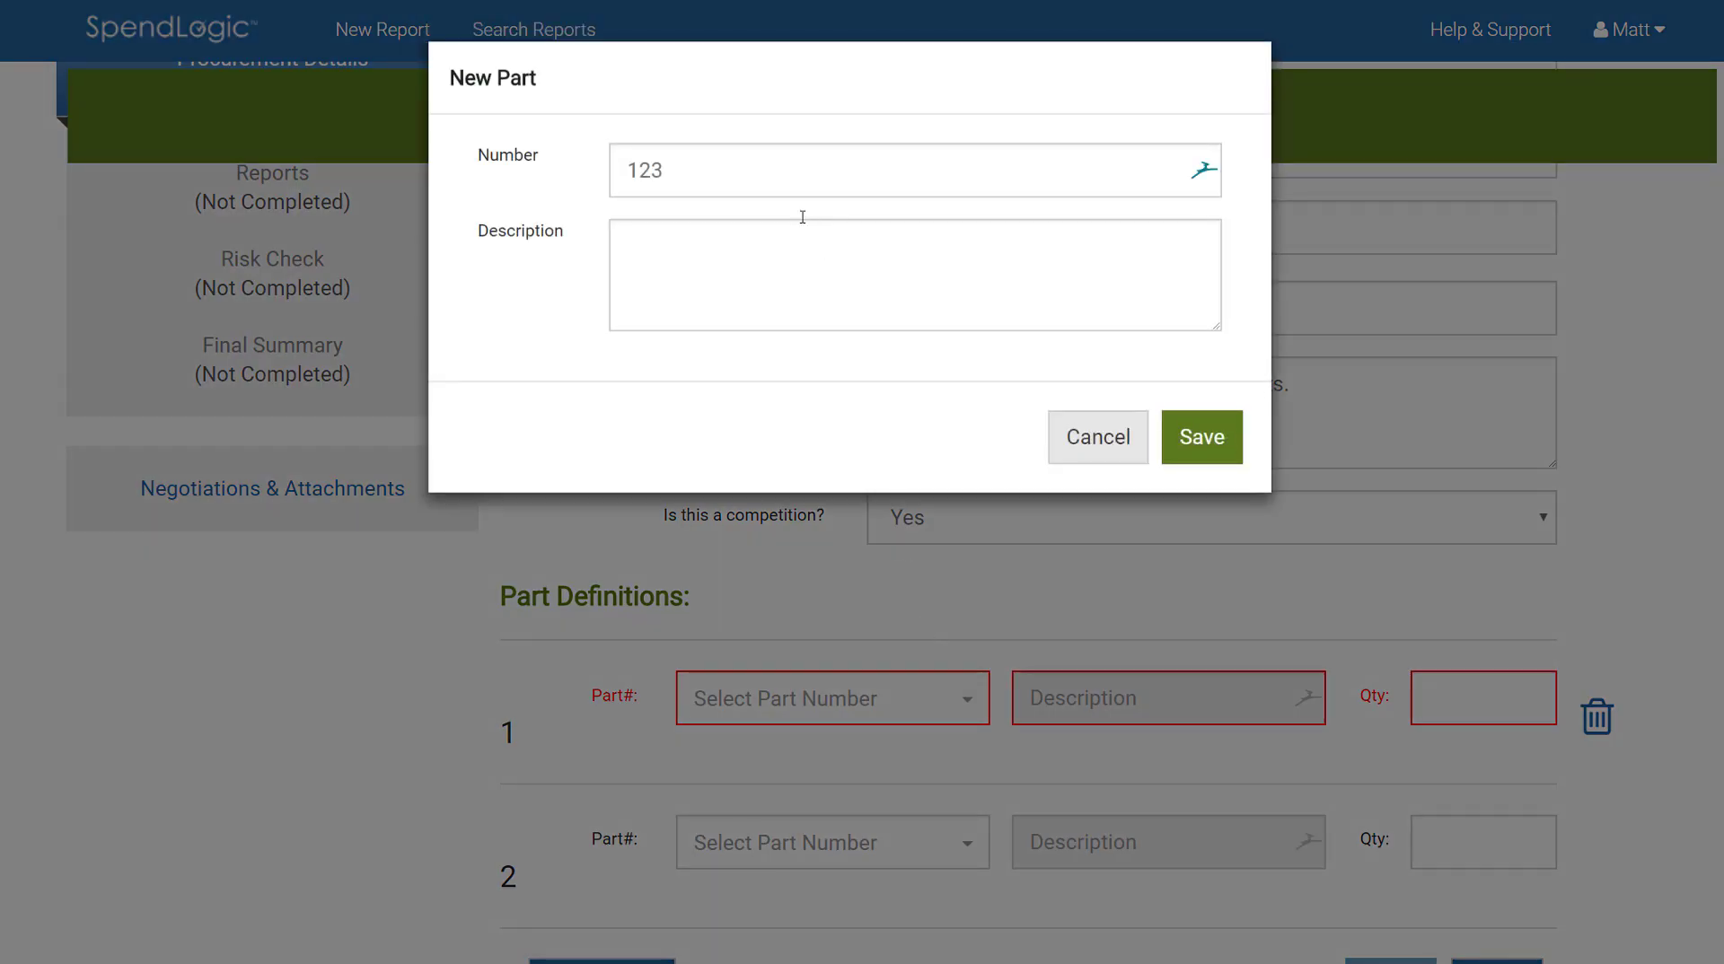
left_click(790, 183)
left_click(1211, 449)
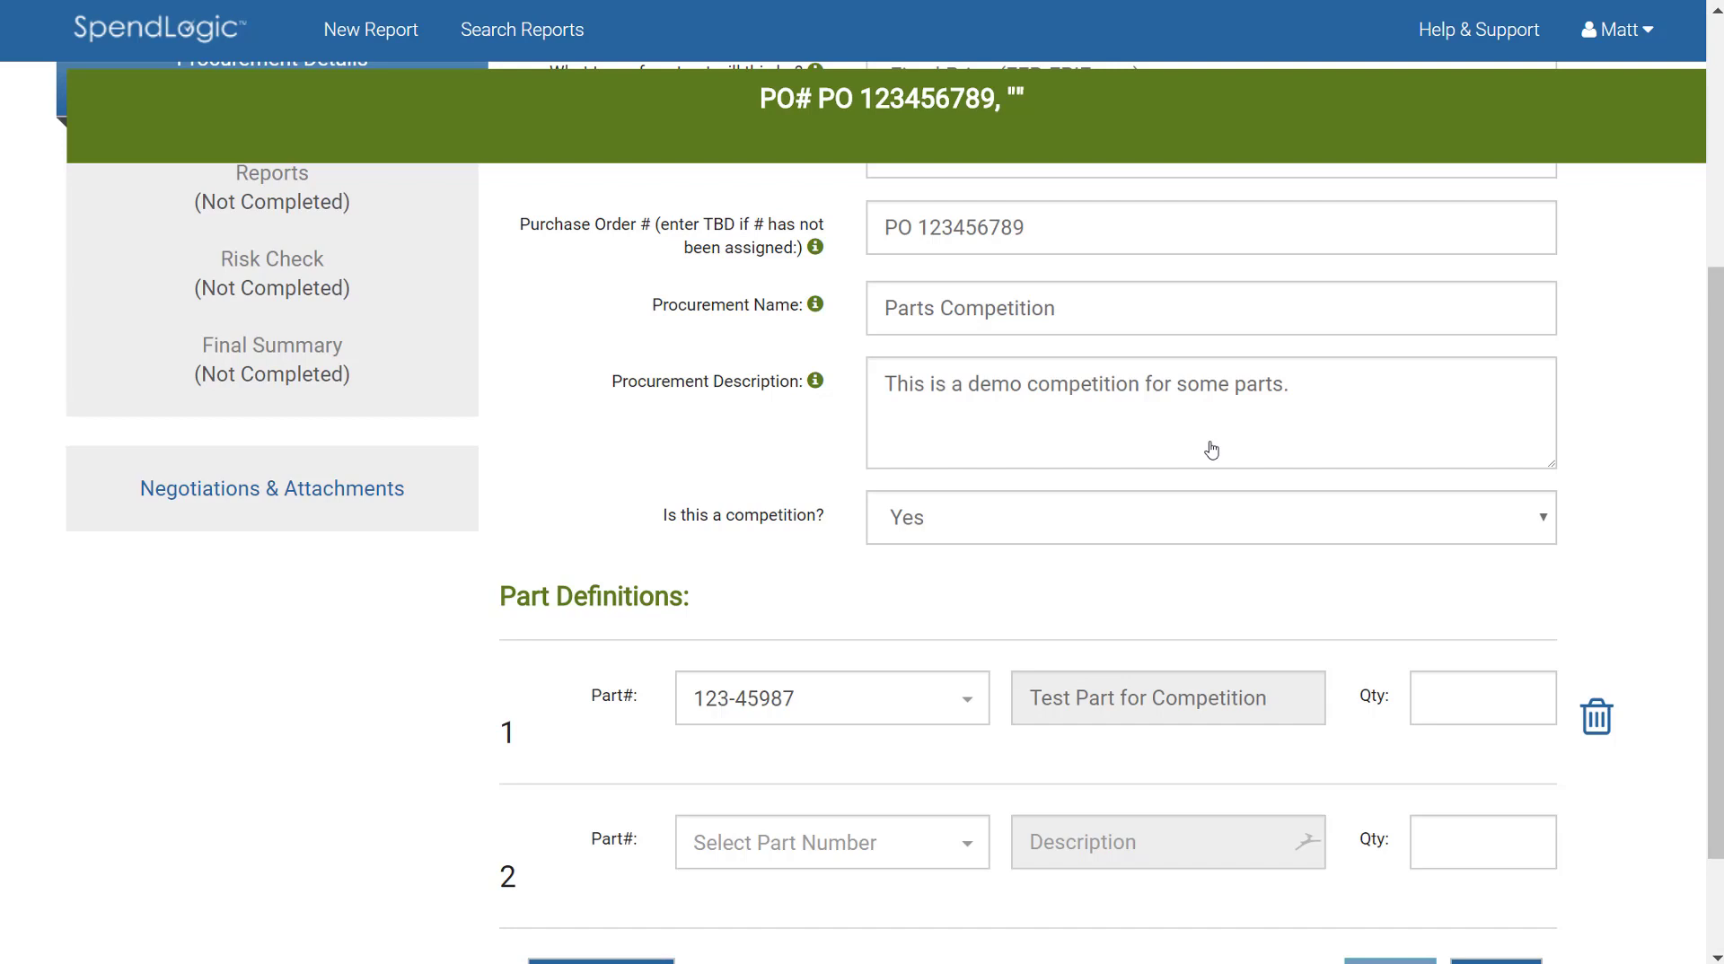
Set the first part's quantity to 20, add part 550-664864-L02 with quantity 30, and continue past the procurement details
left_click(1477, 701)
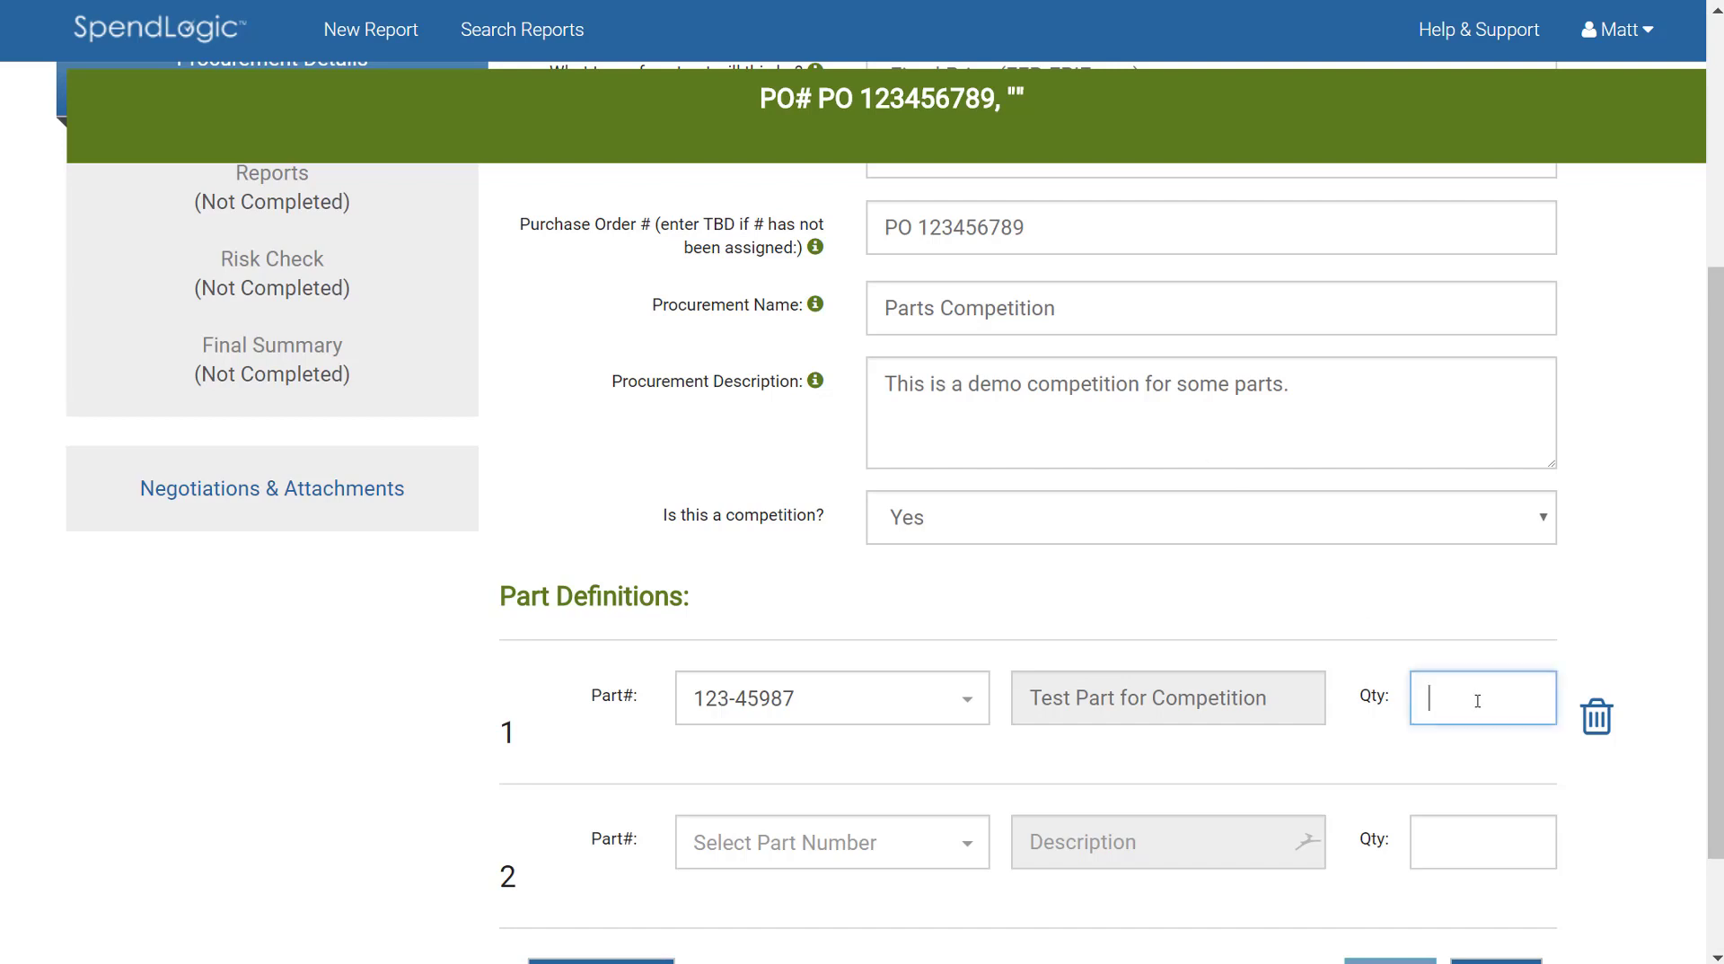
type("20")
scroll(1445, 702, "down", 2)
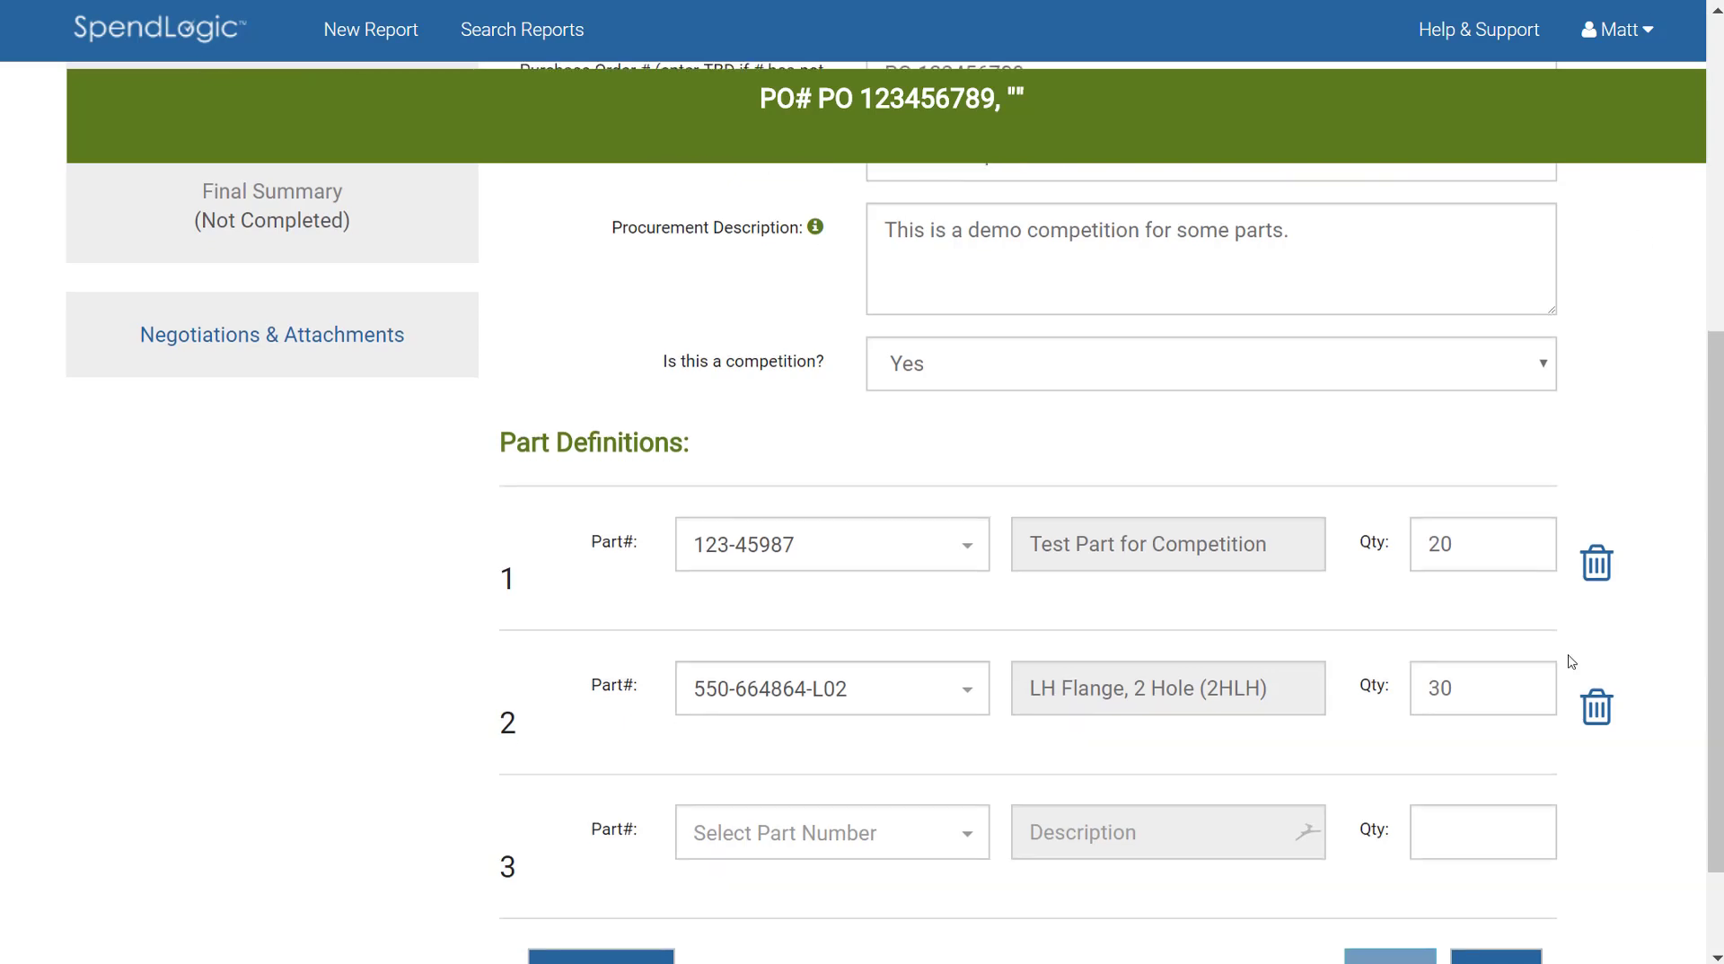
scroll(1569, 662, "down", 2)
left_click(1518, 859)
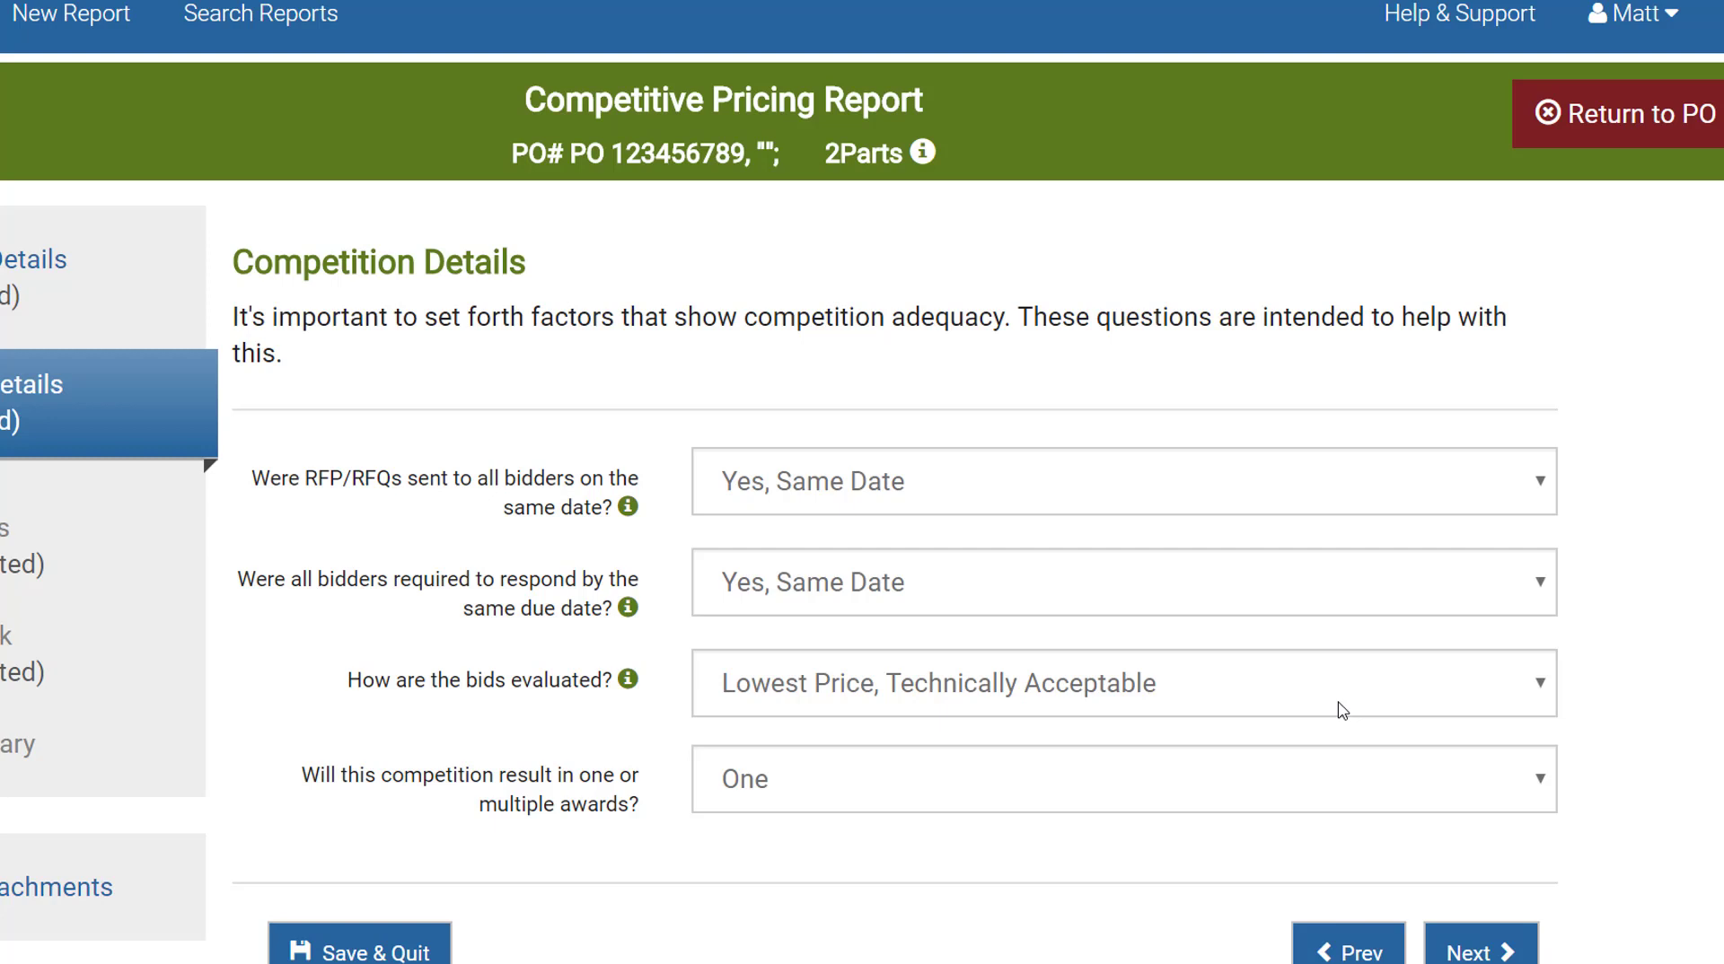
Try No, Different Dates for when RFP/RFQs were sent to bidders, and restore Yes, Same Date
left_click(1177, 508)
left_click(1178, 566)
key("Down")
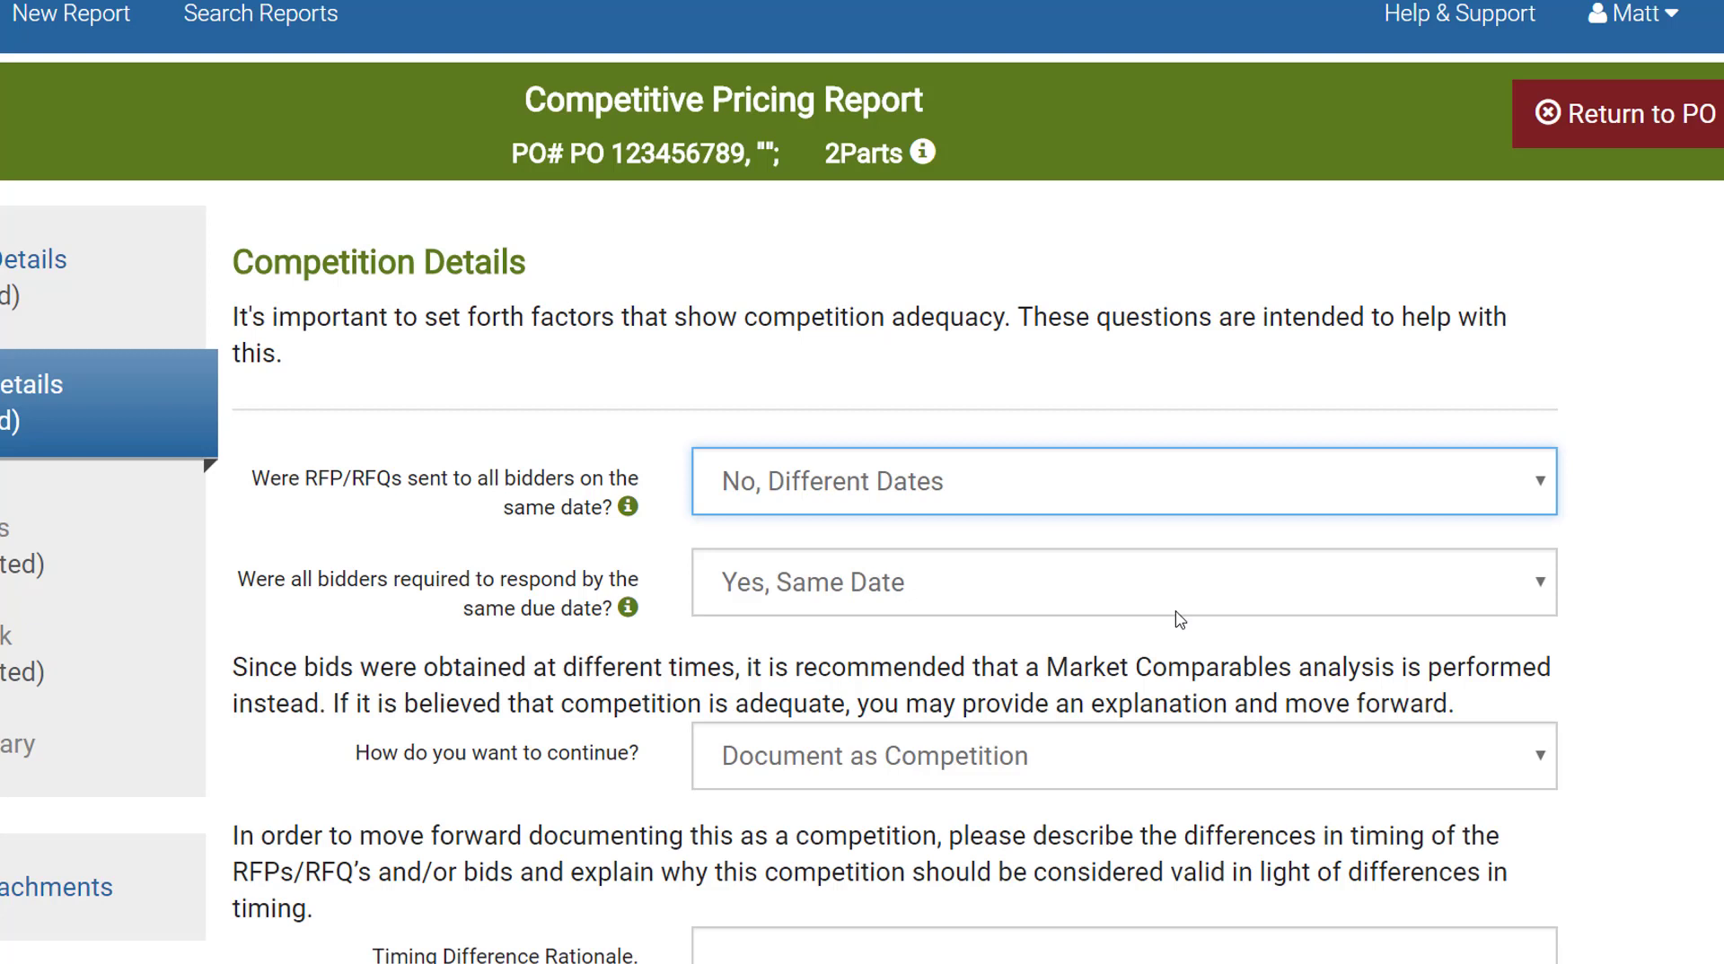
left_click(1167, 500)
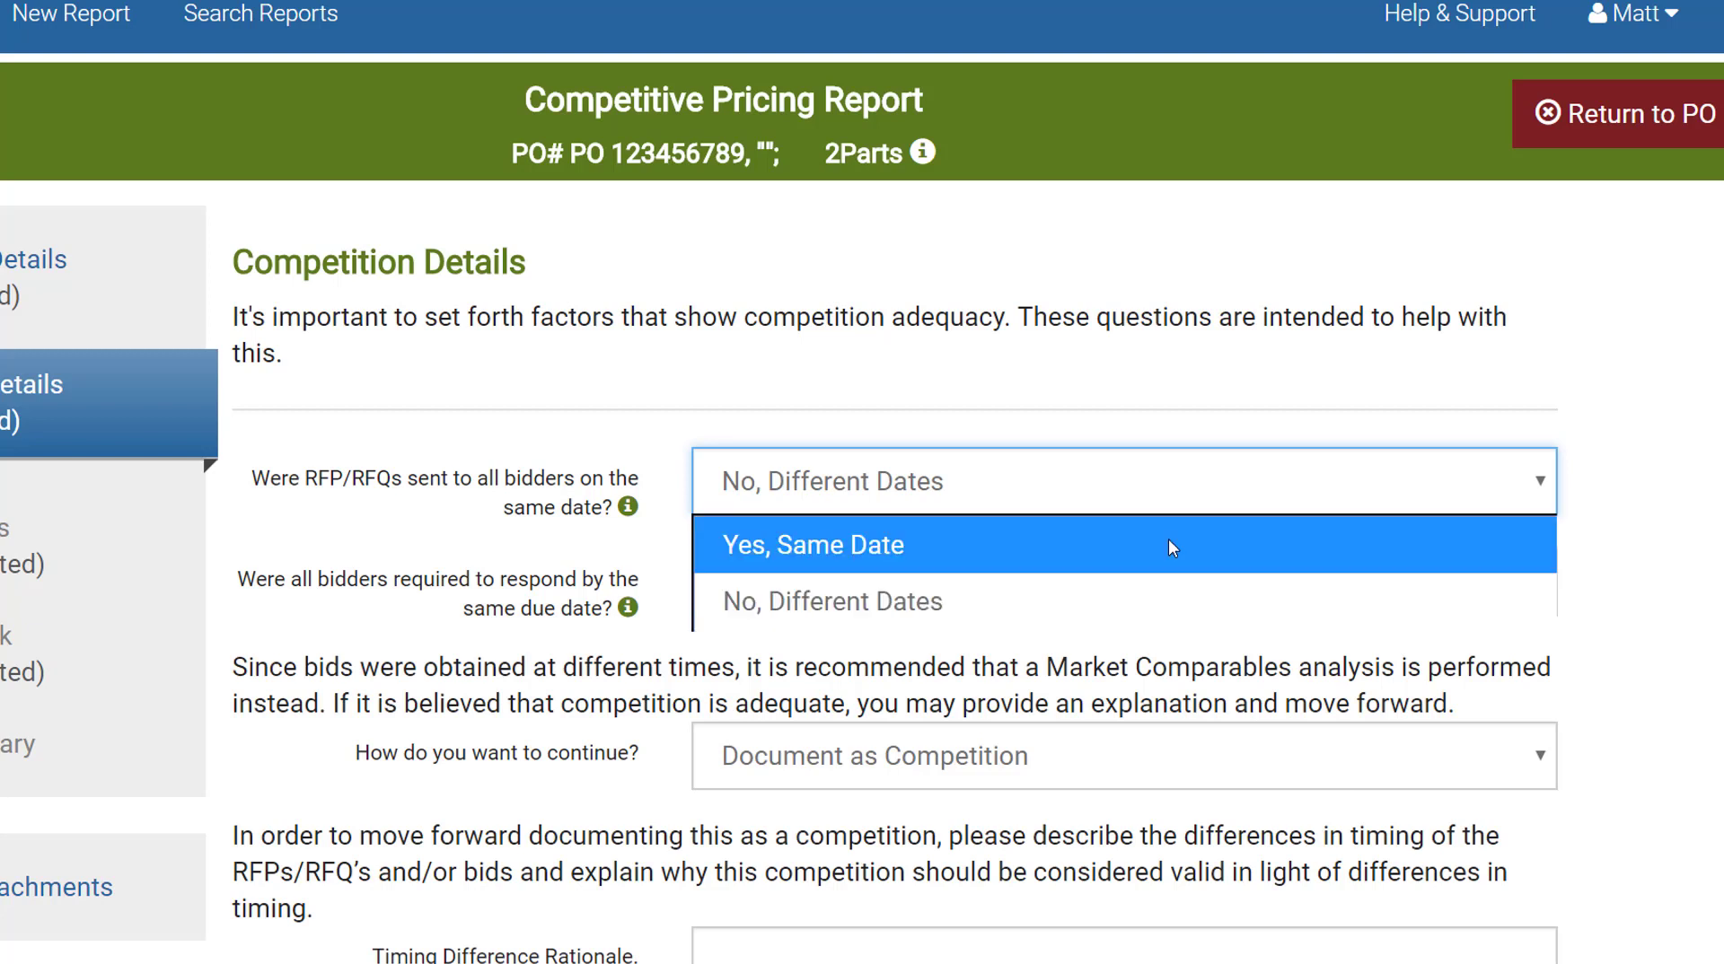
left_click(1170, 545)
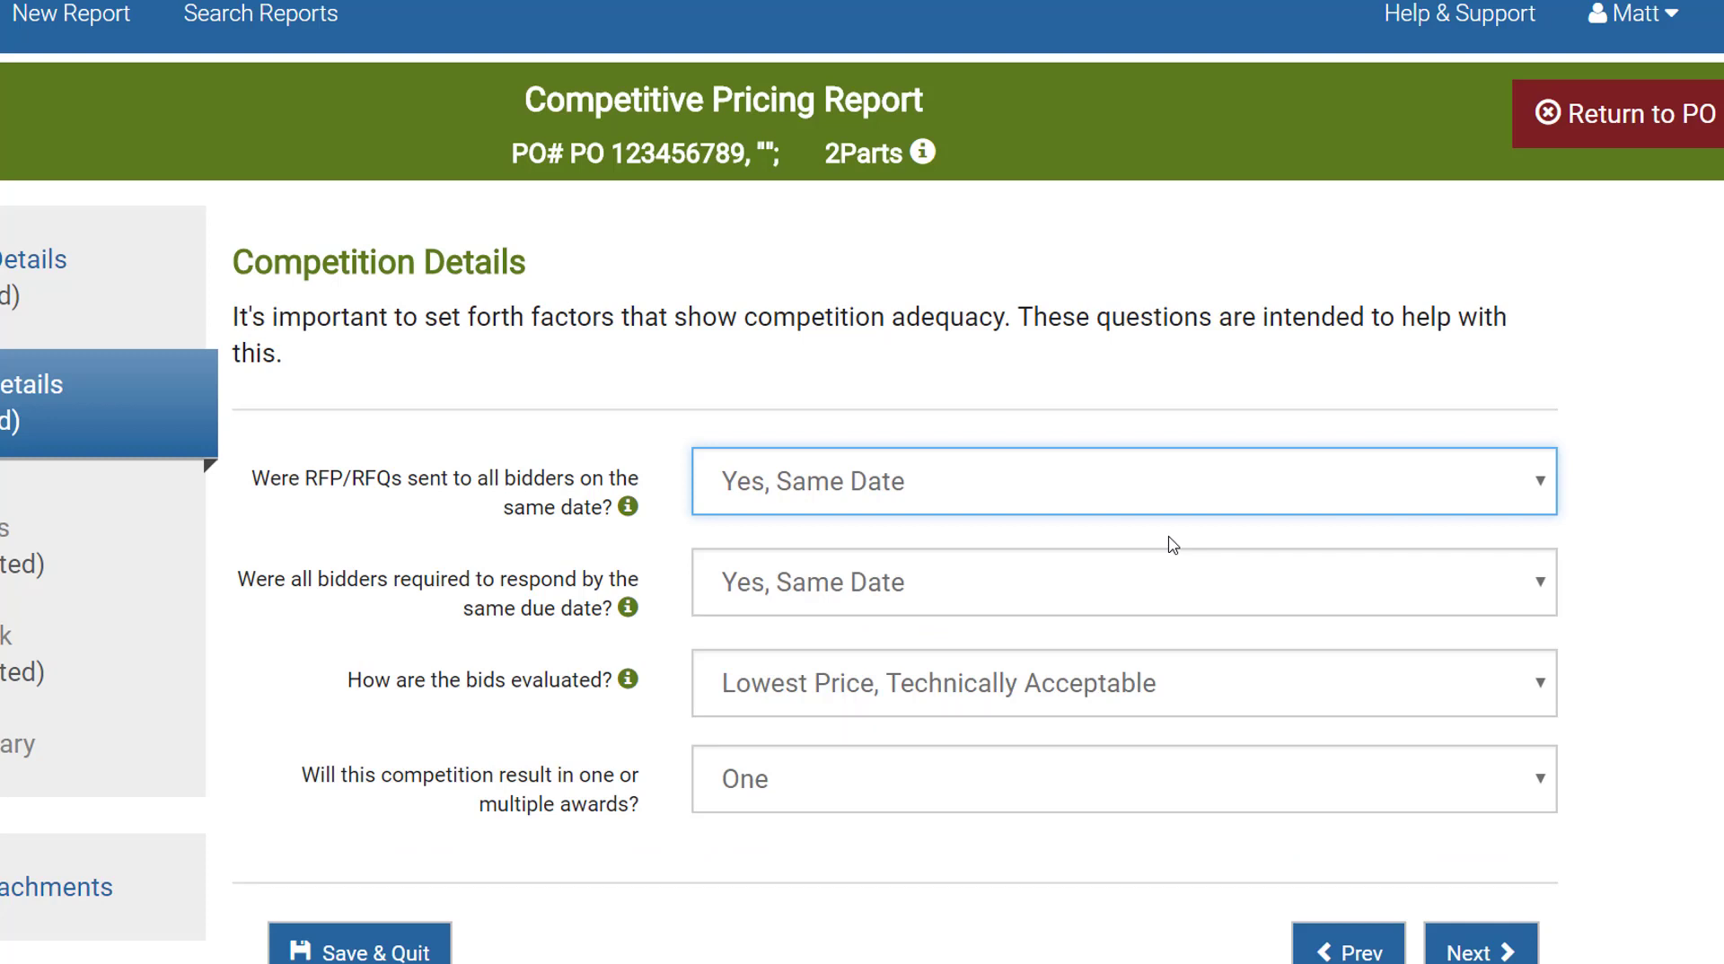
Keep the bid evaluation as Lowest Price, Technically Acceptable and the awards as One, and continue to the bid details
left_click(1165, 684)
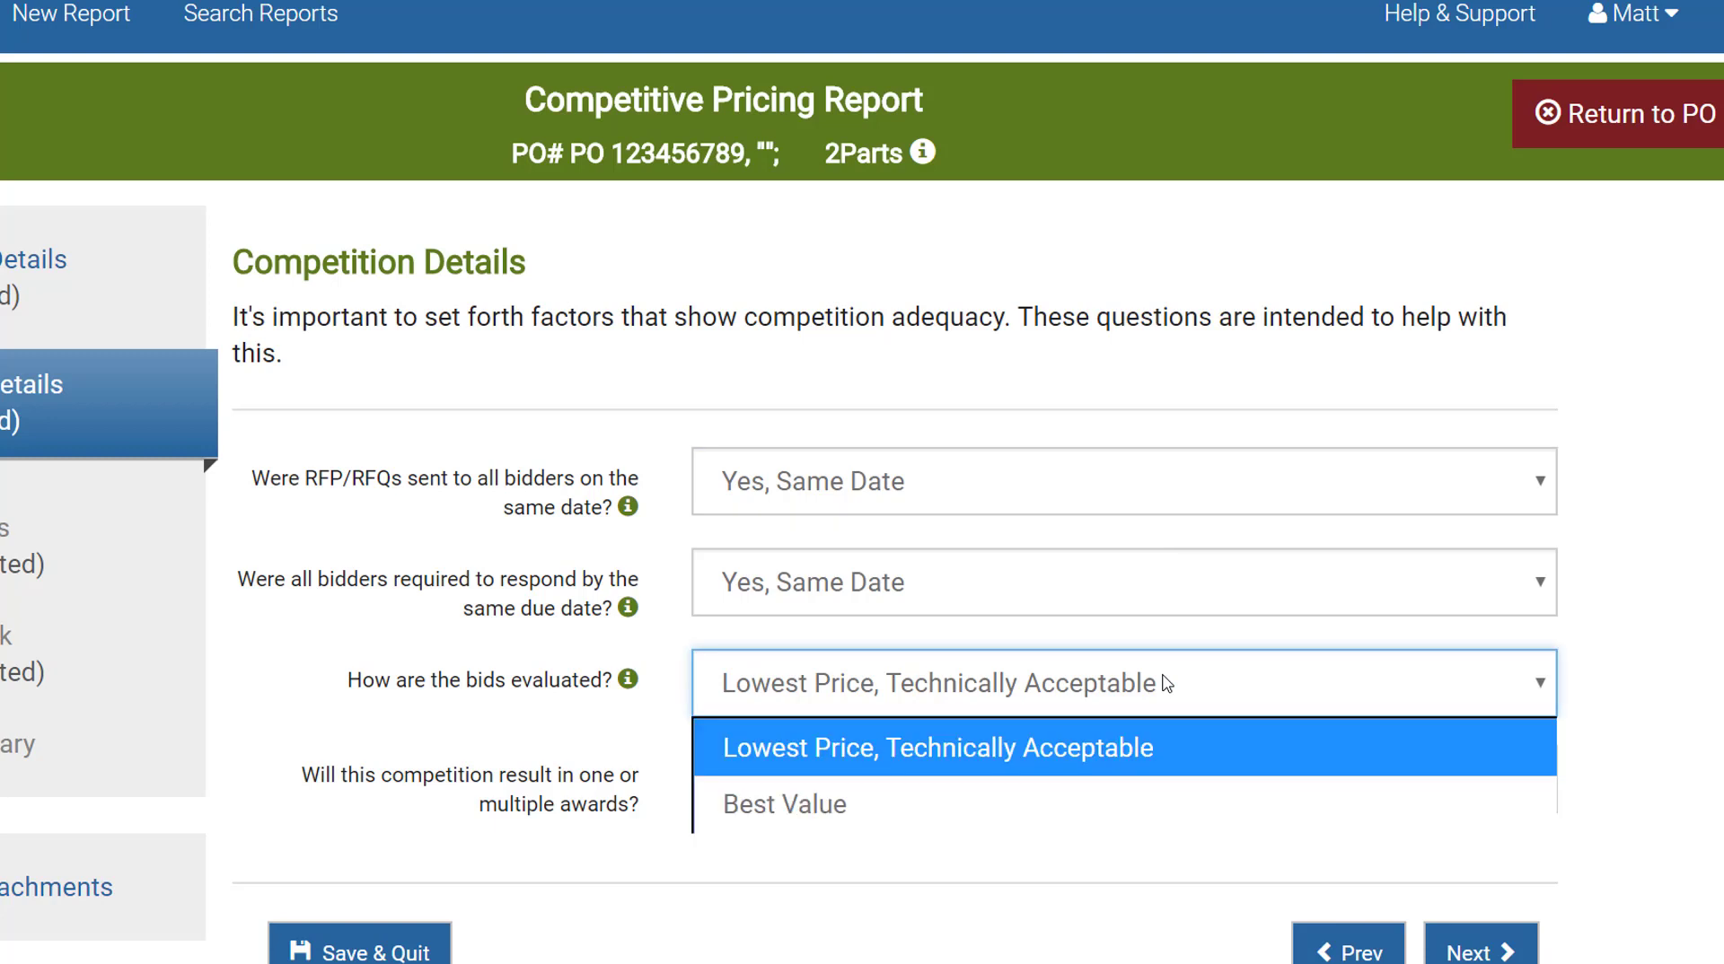
left_click(1165, 684)
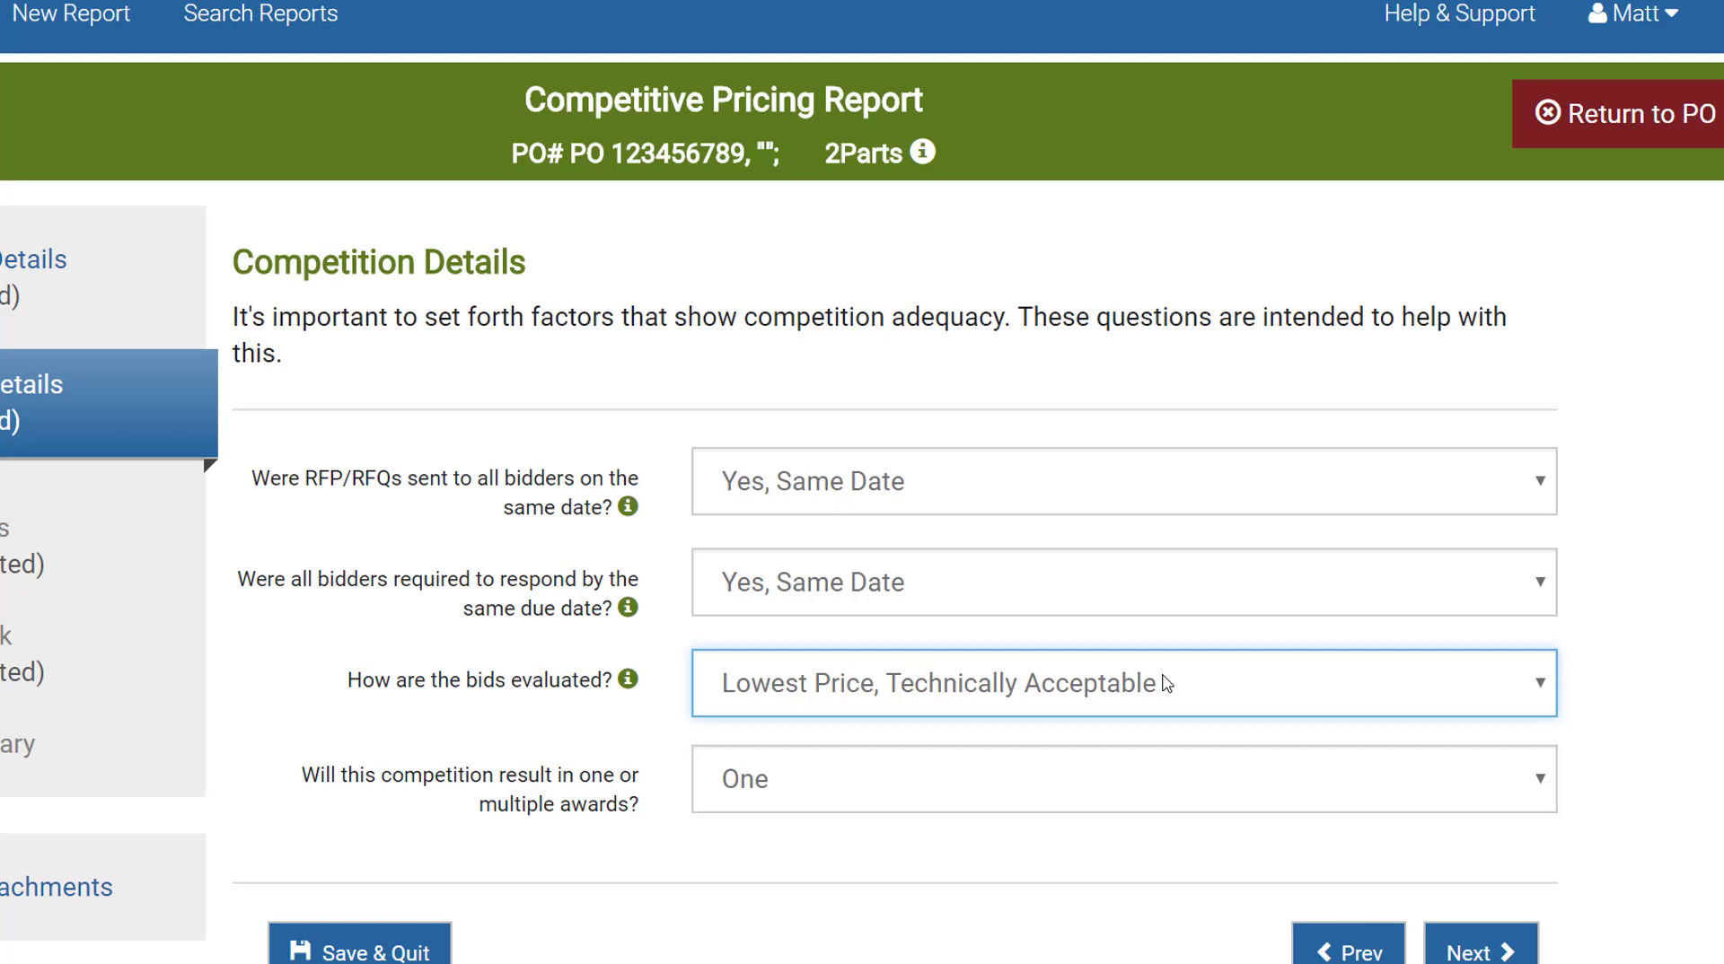
left_click(333, 561)
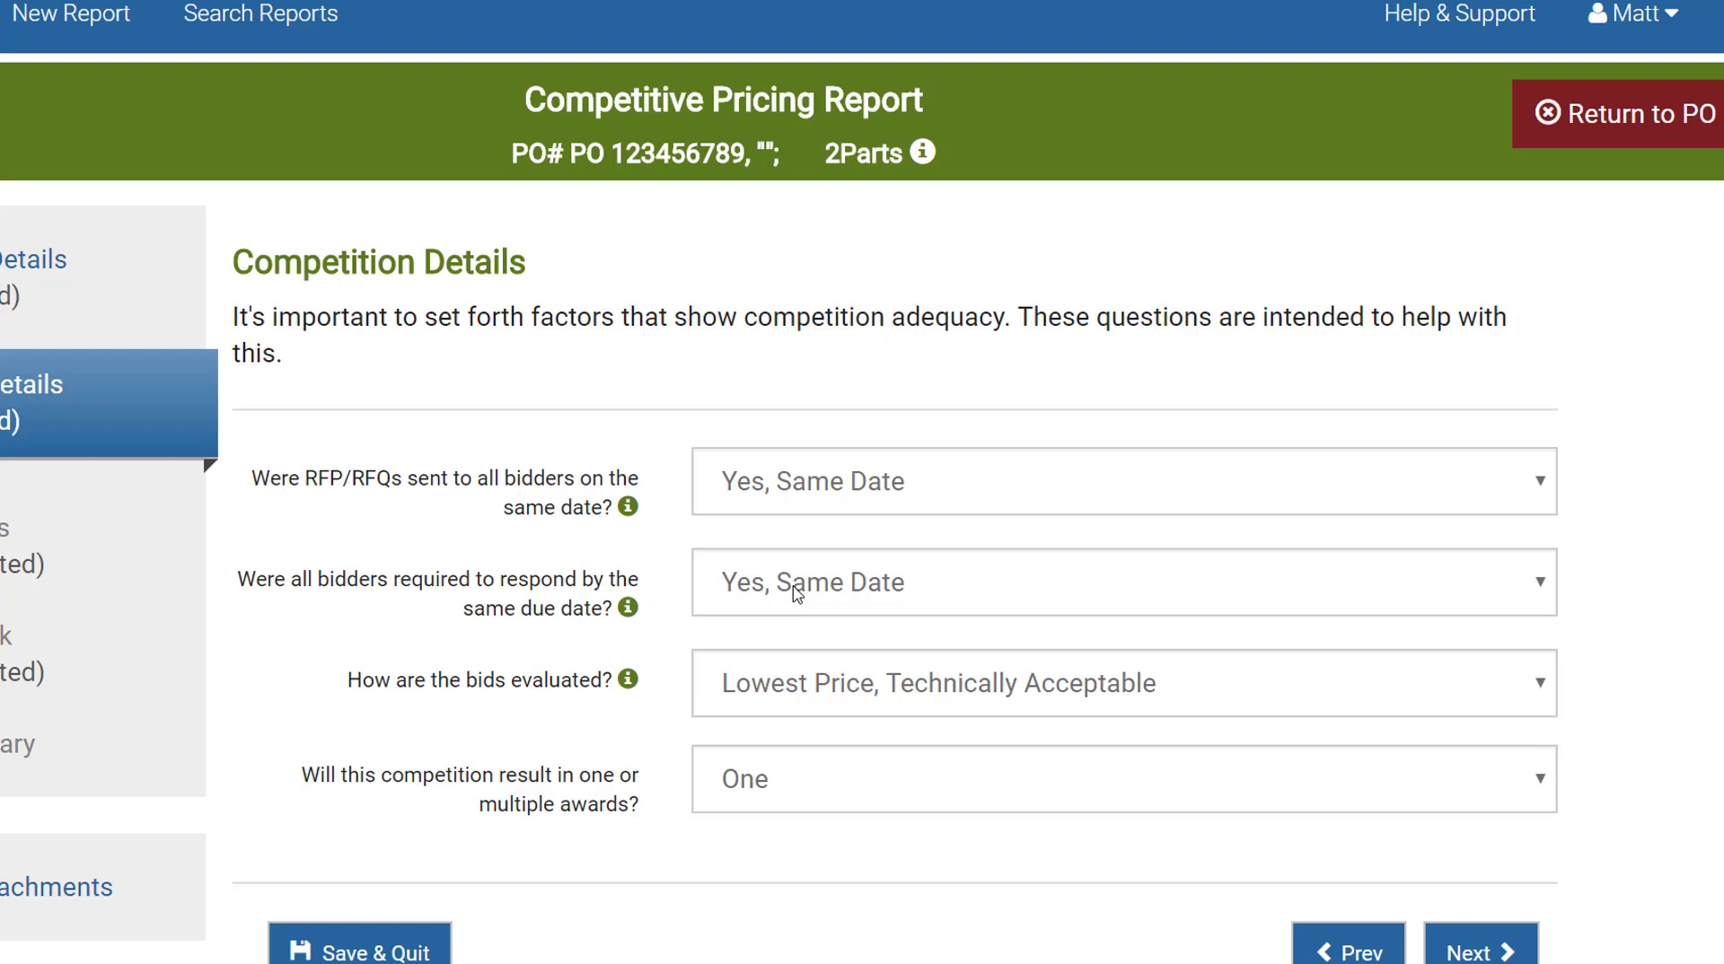
left_click(899, 802)
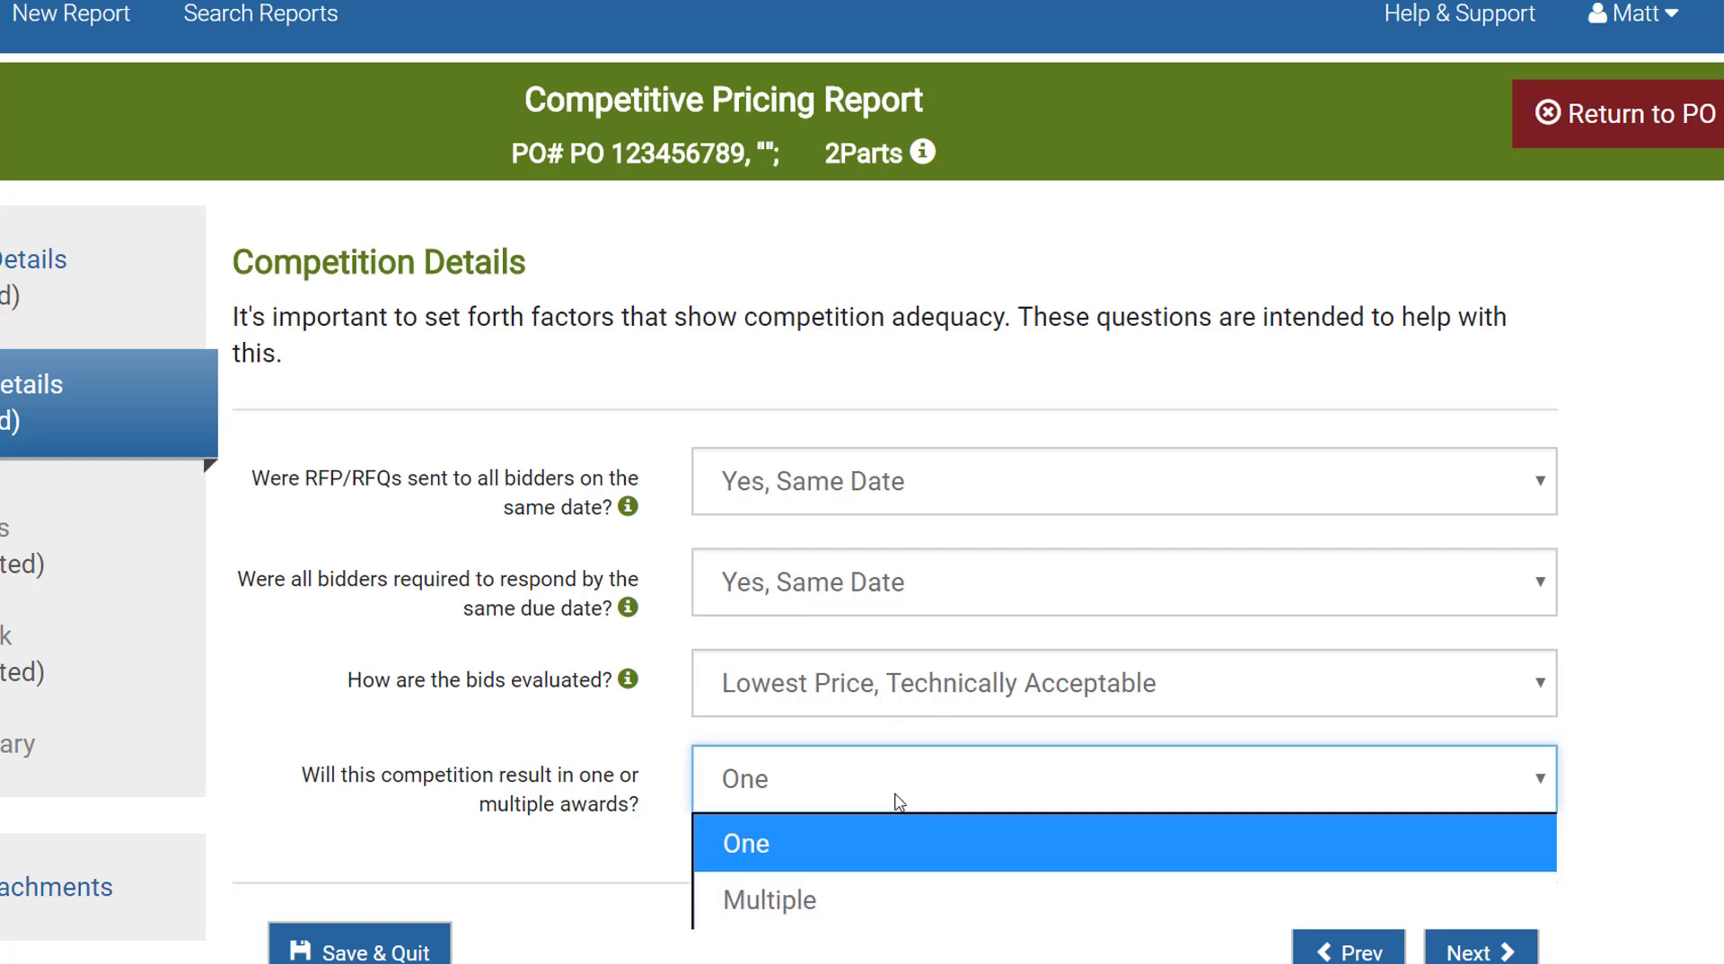
left_click(899, 802)
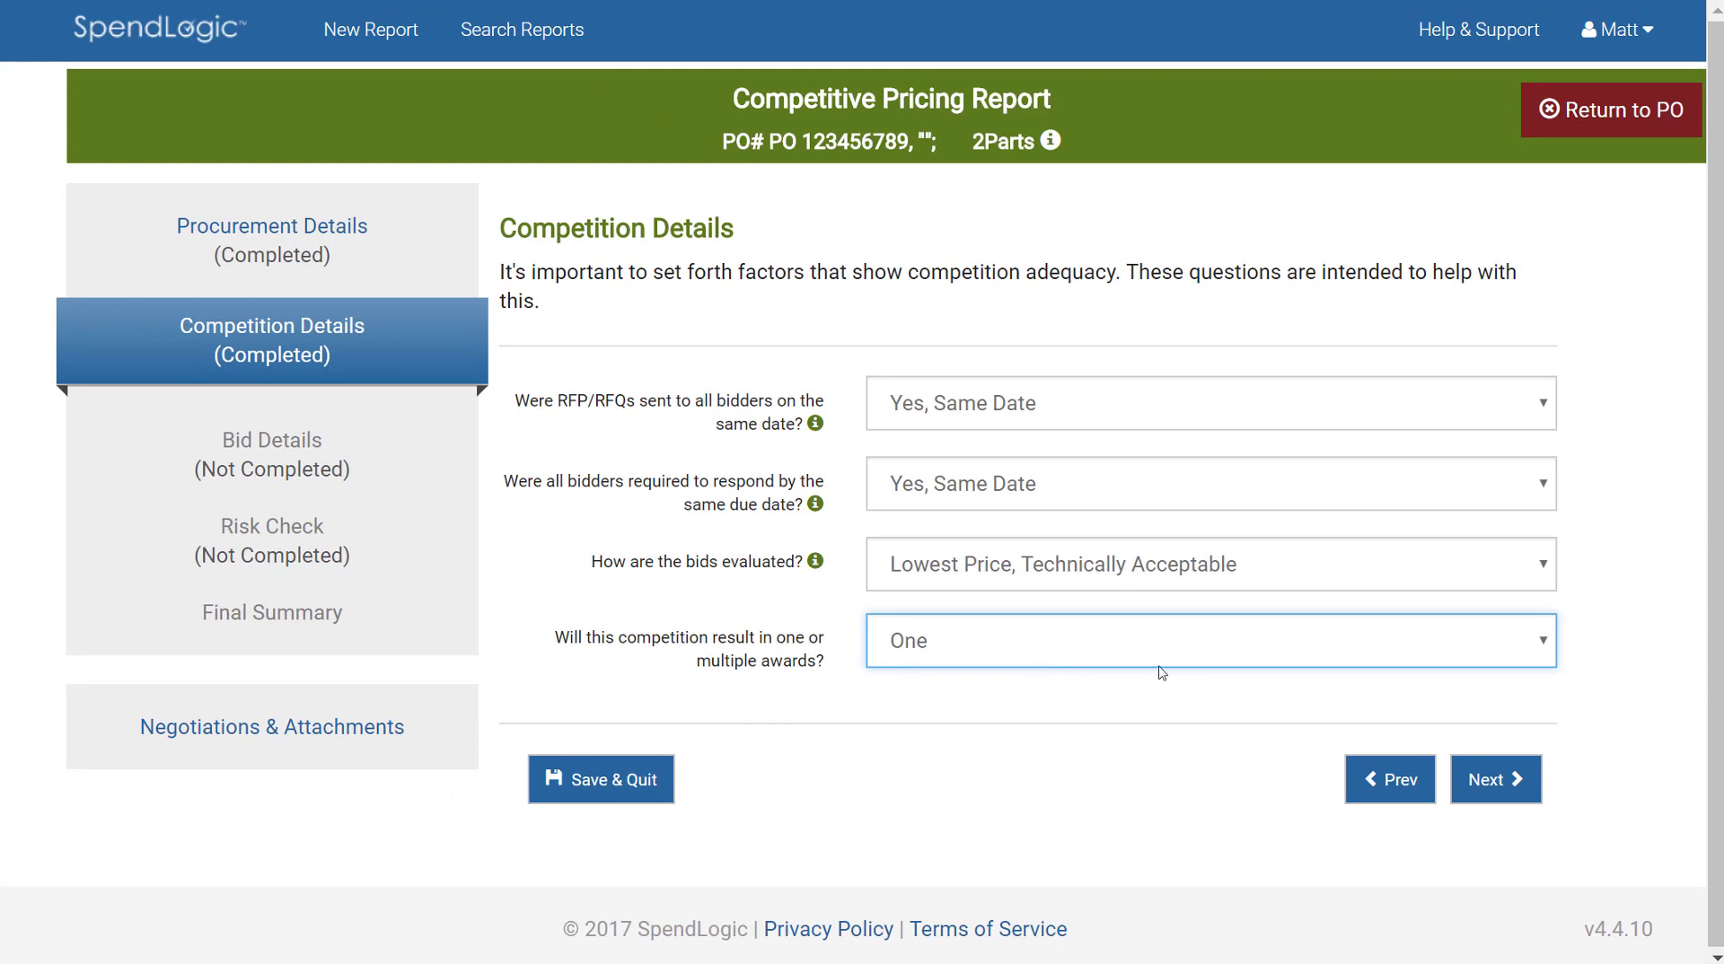
left_click(1486, 780)
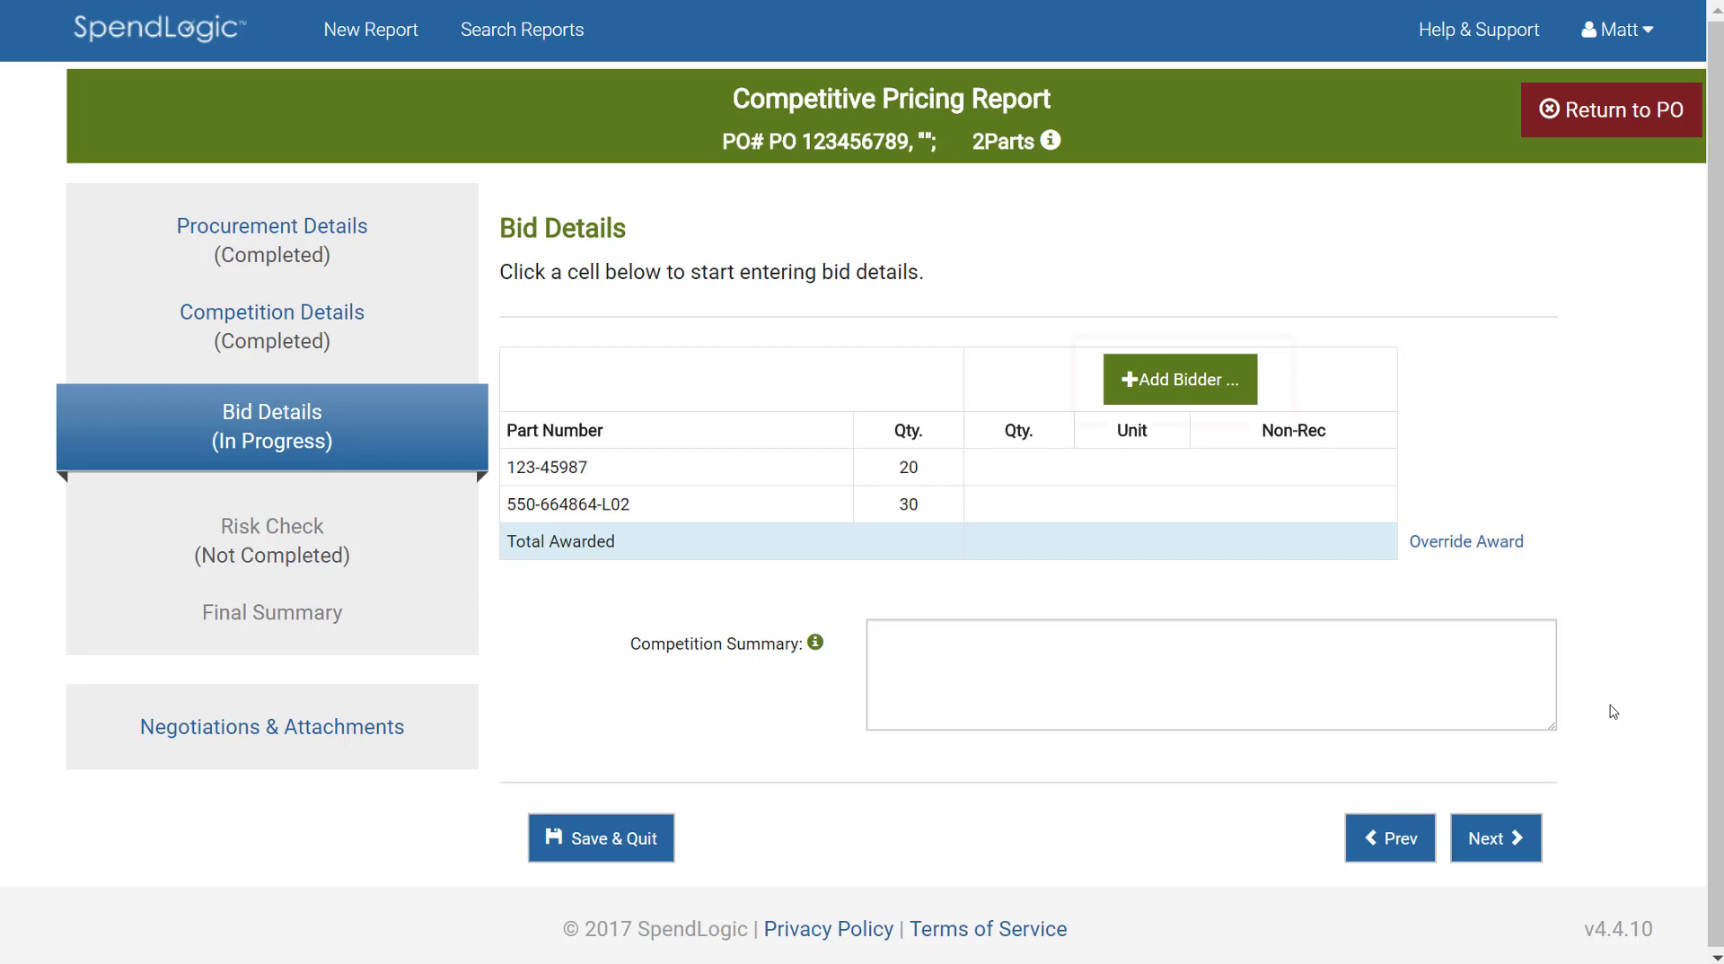
Add a bidder named ACME CO to the bid details
left_click(1228, 399)
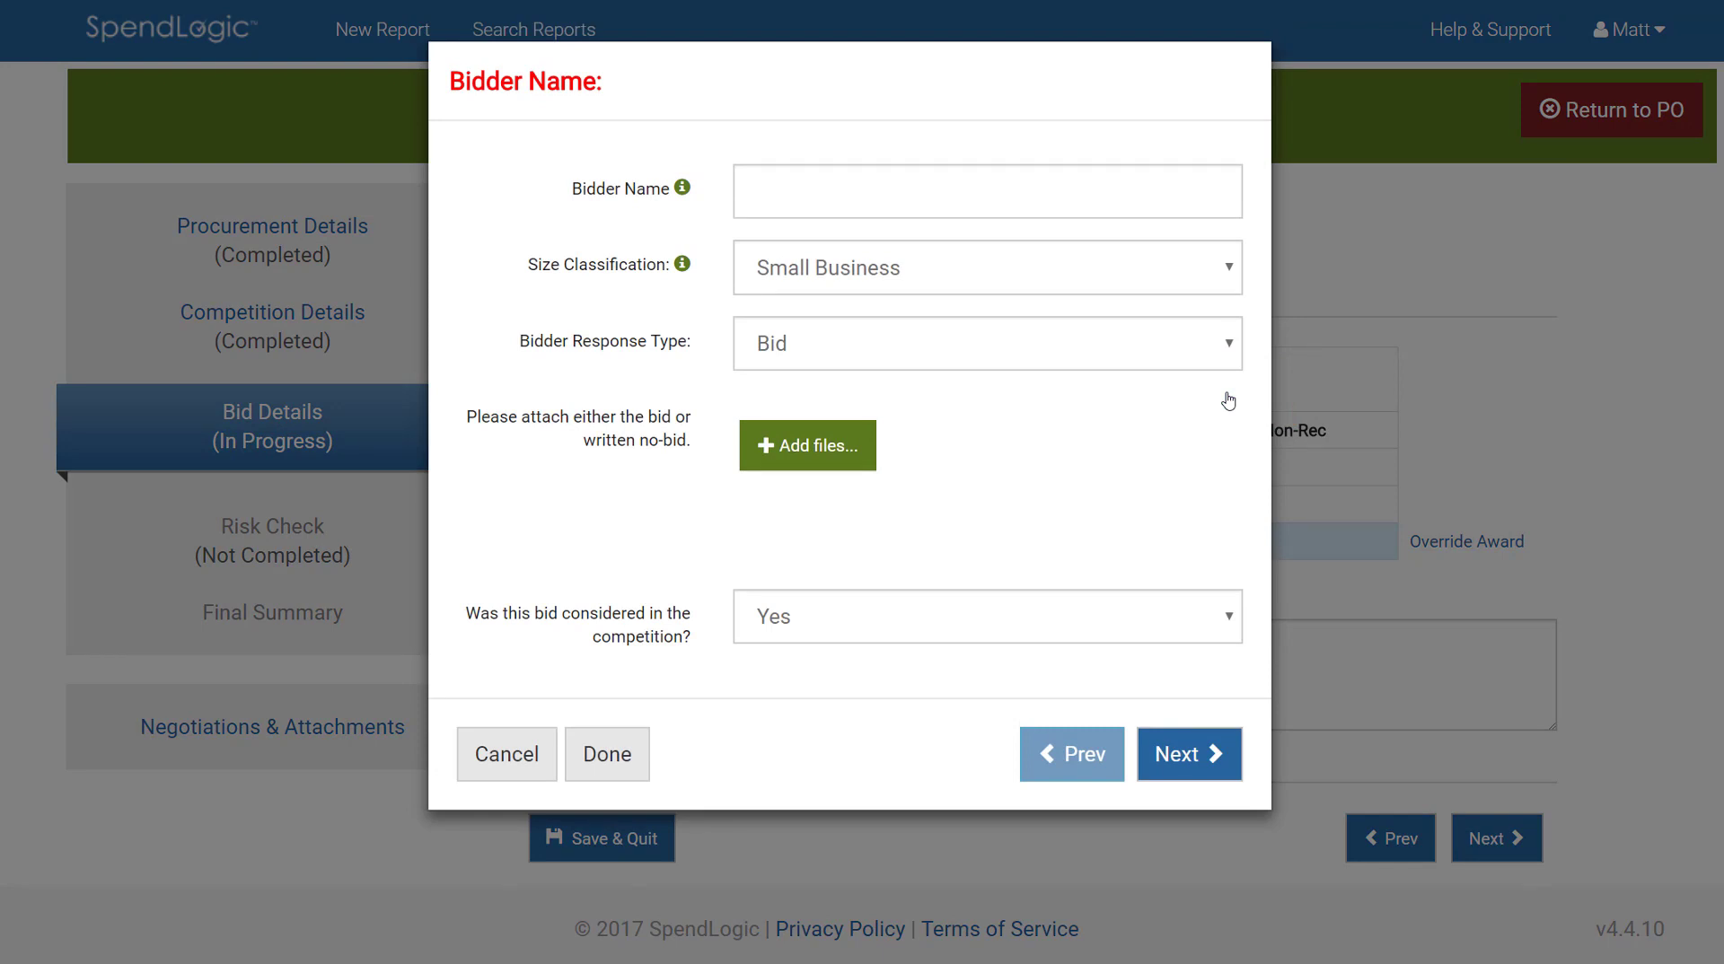
left_click(1080, 194)
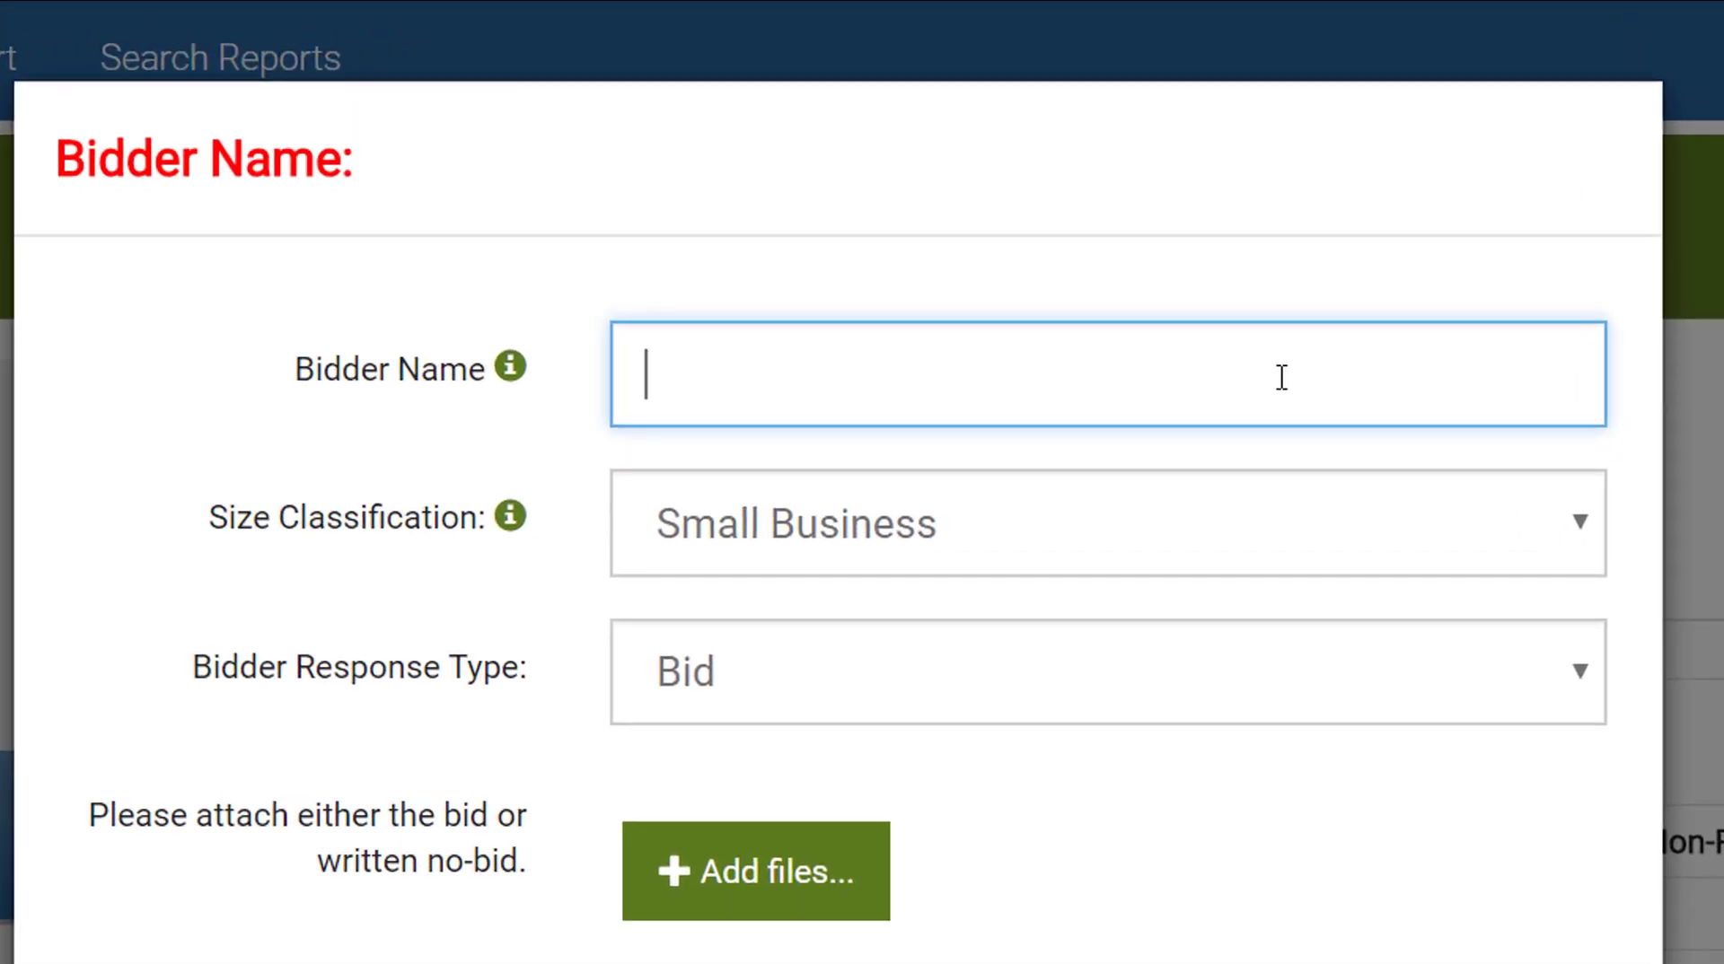
type("A")
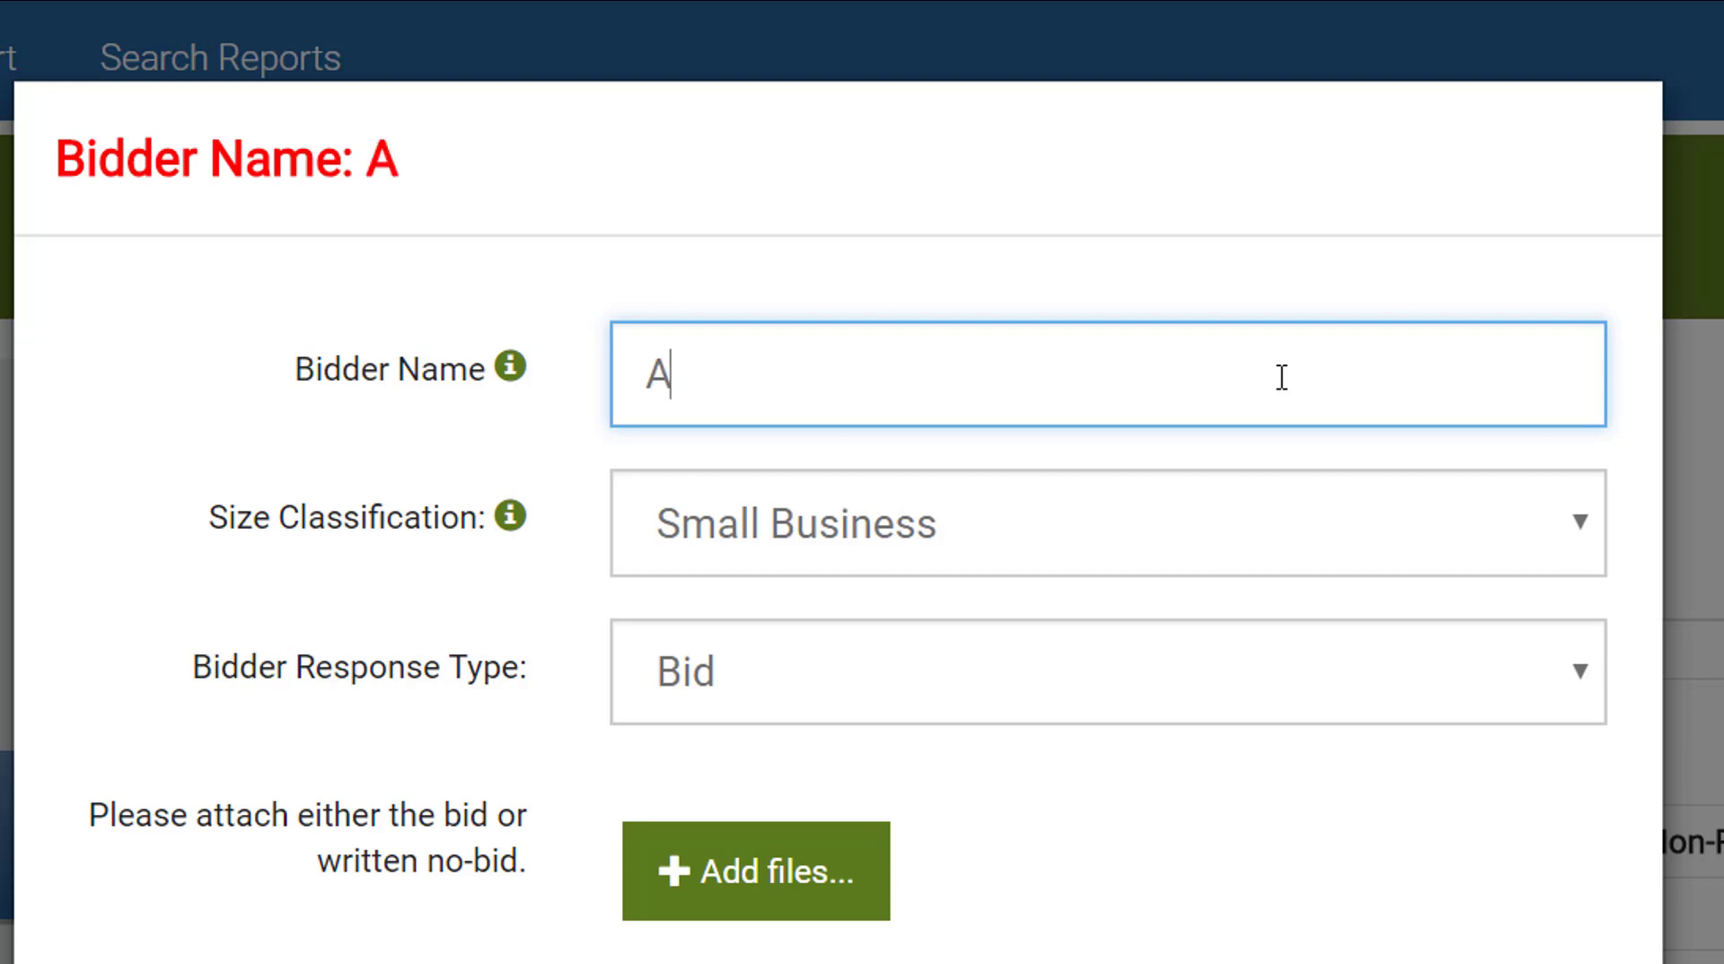
type("CME CO")
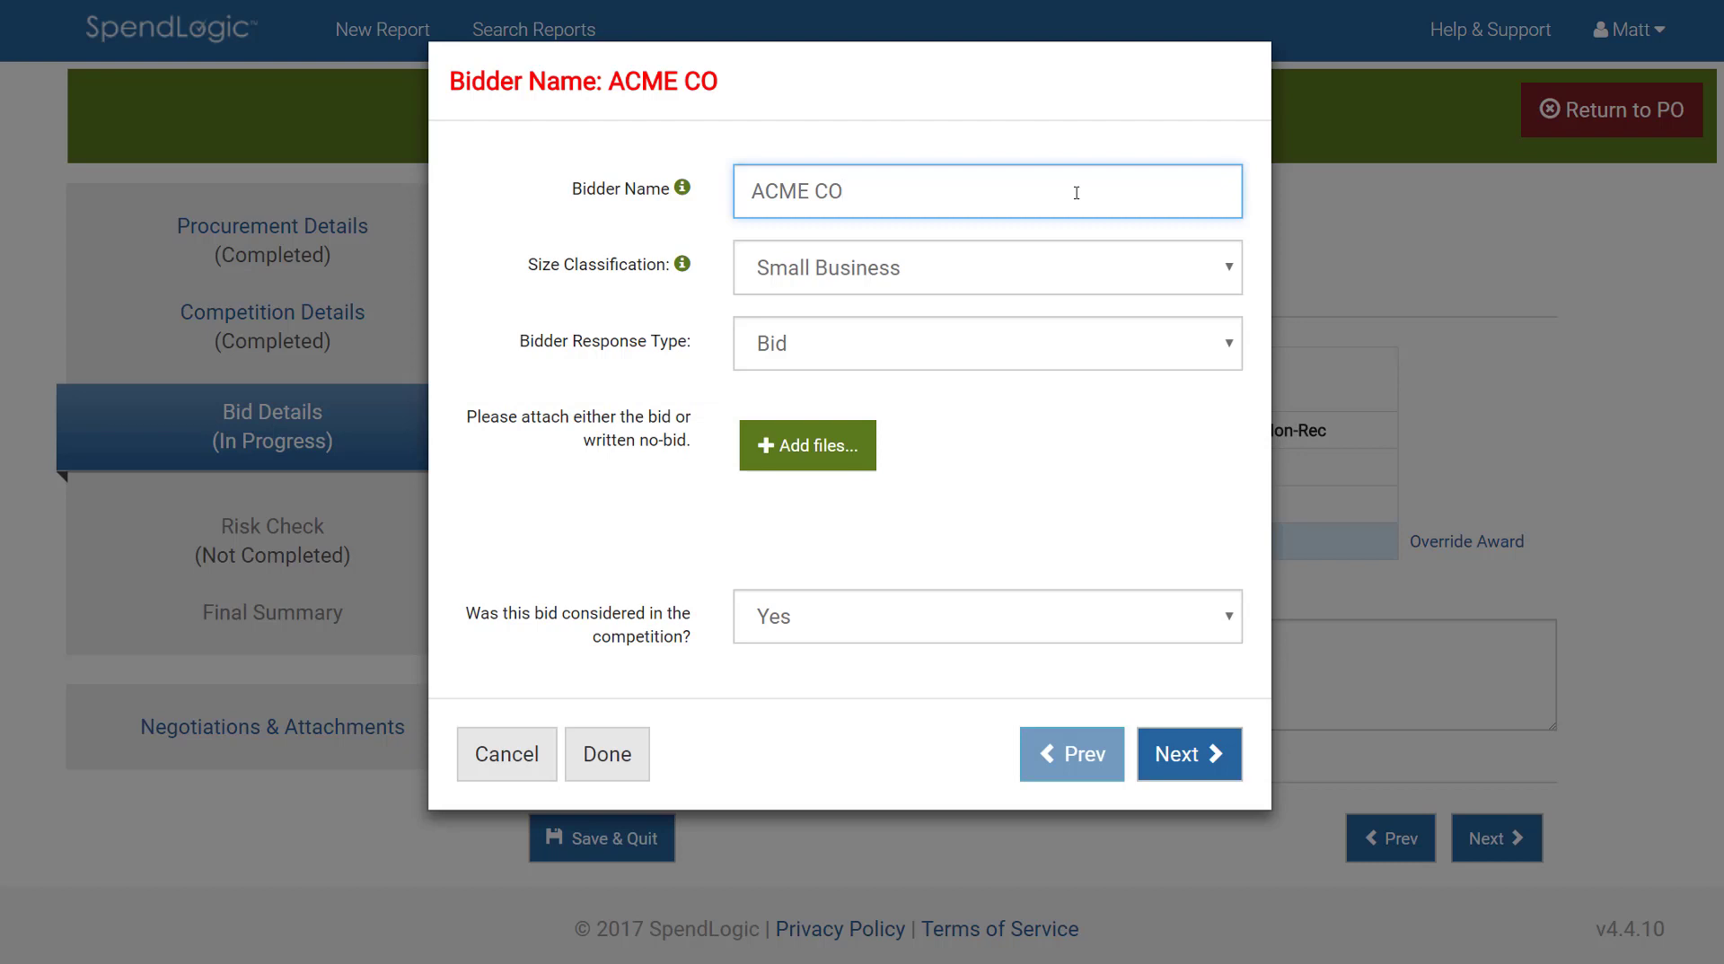
Try excluding the ACME CO bid as No, removed for technical reasons, and restore its consideration to Yes
left_click(1039, 639)
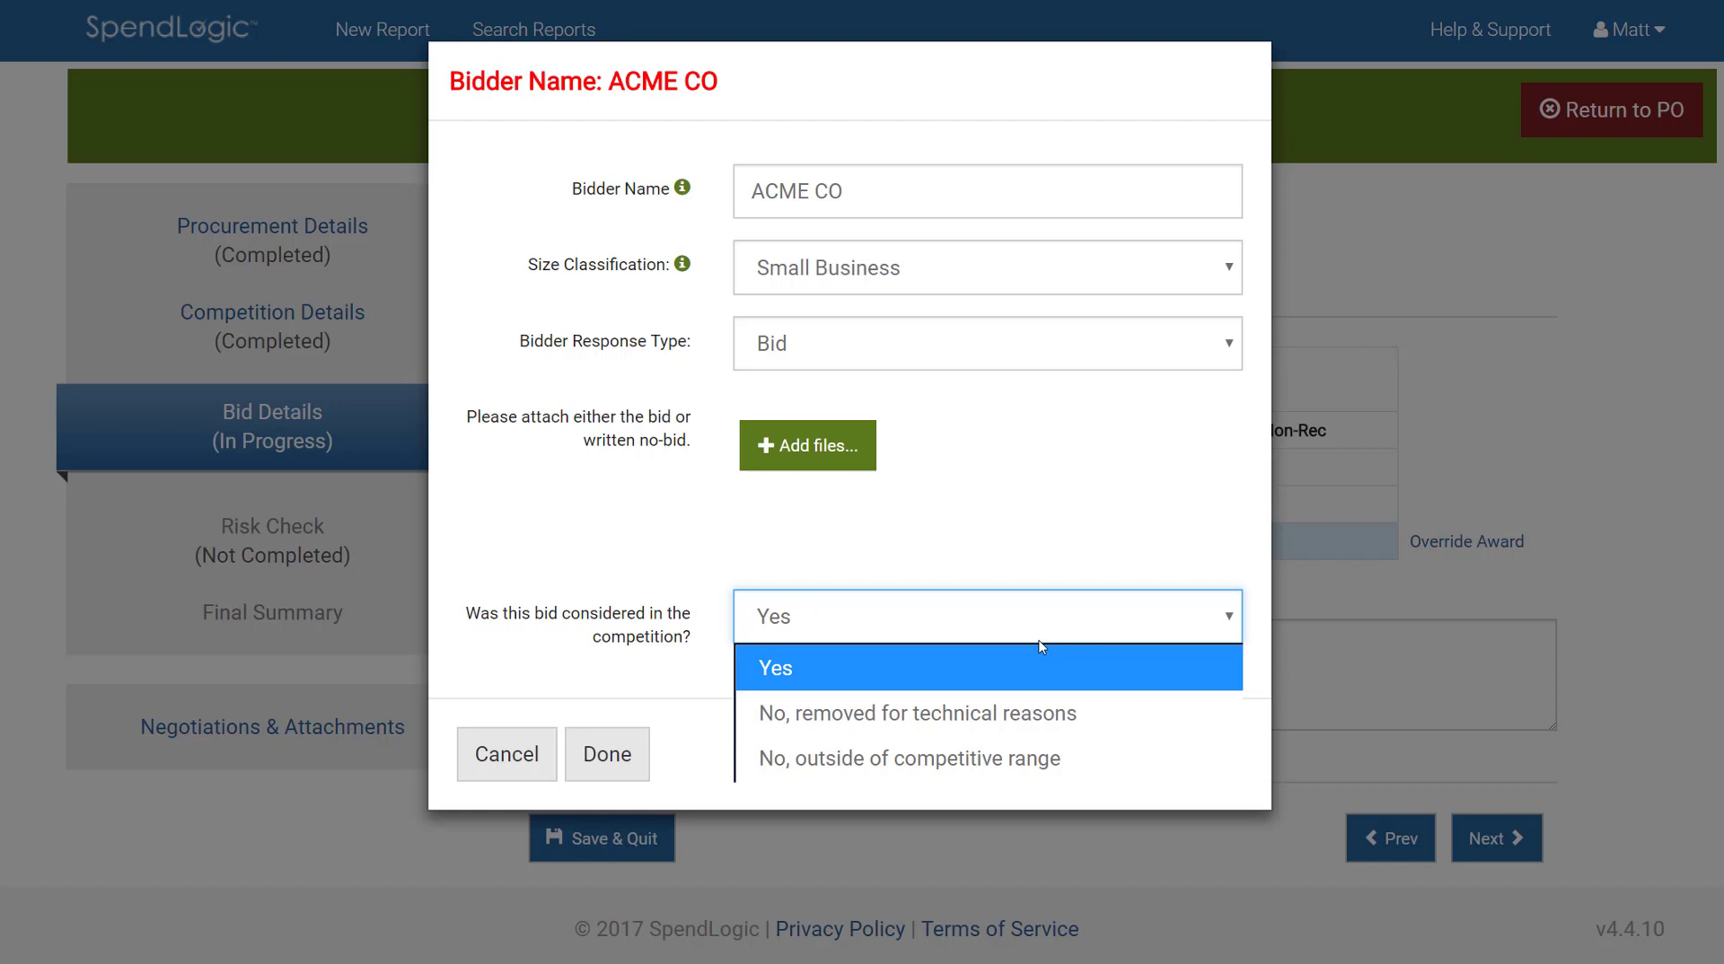
left_click(1024, 715)
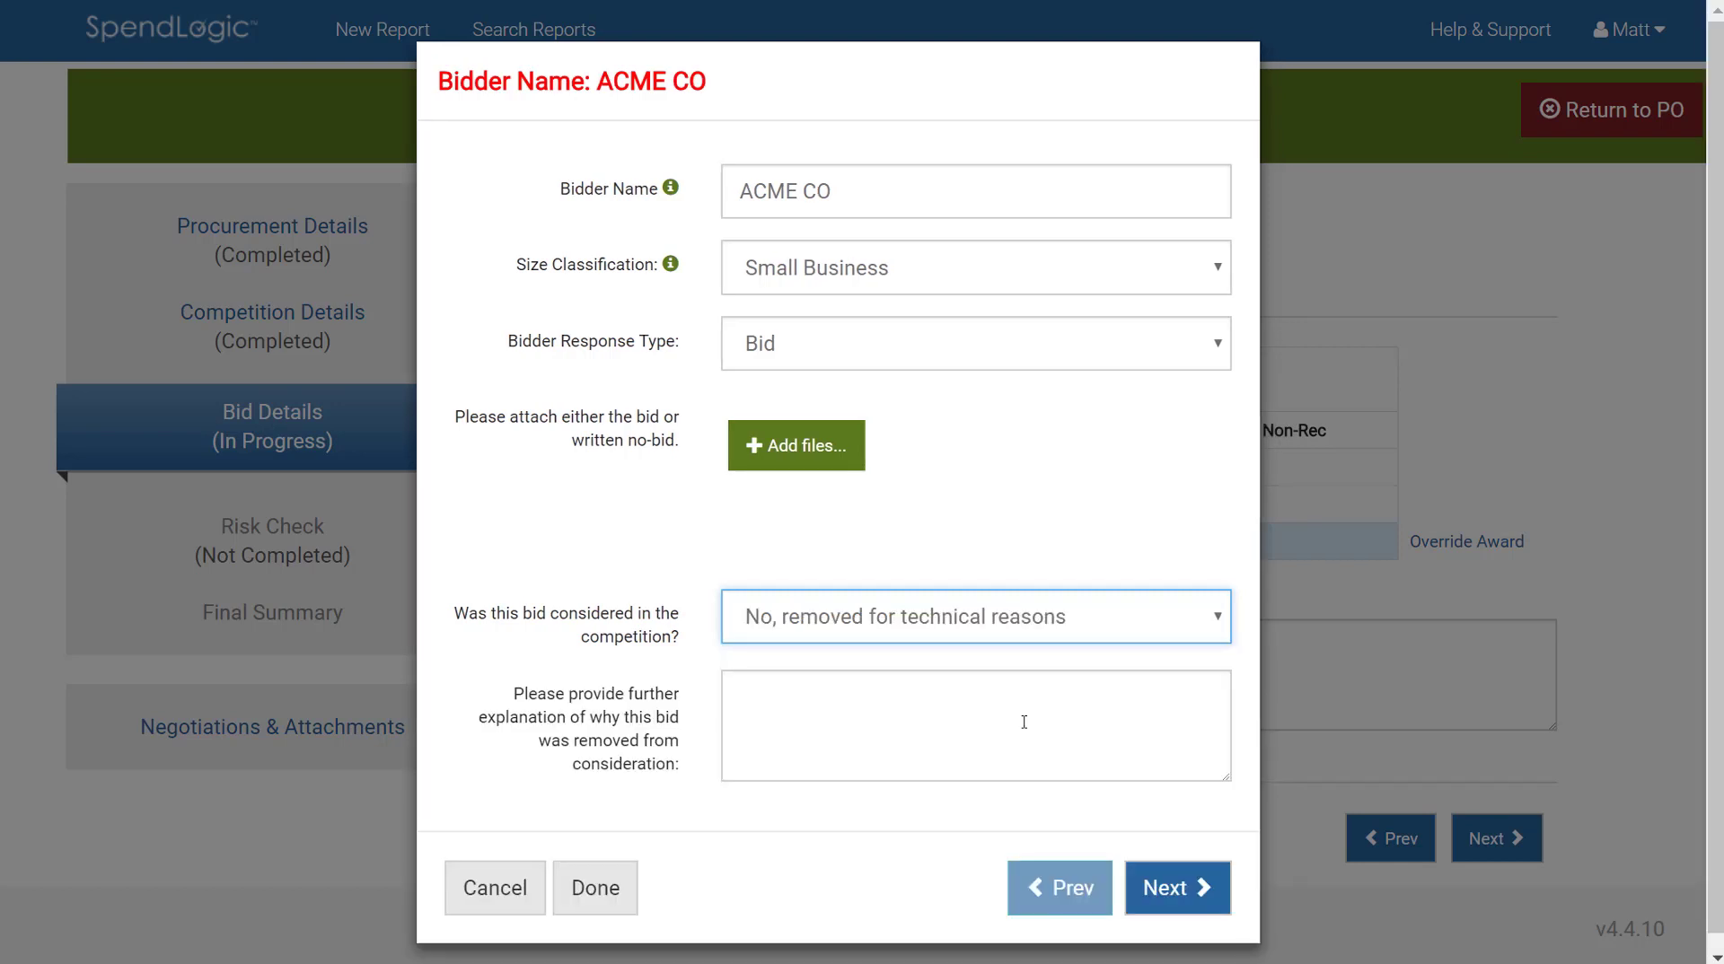
left_click(1028, 621)
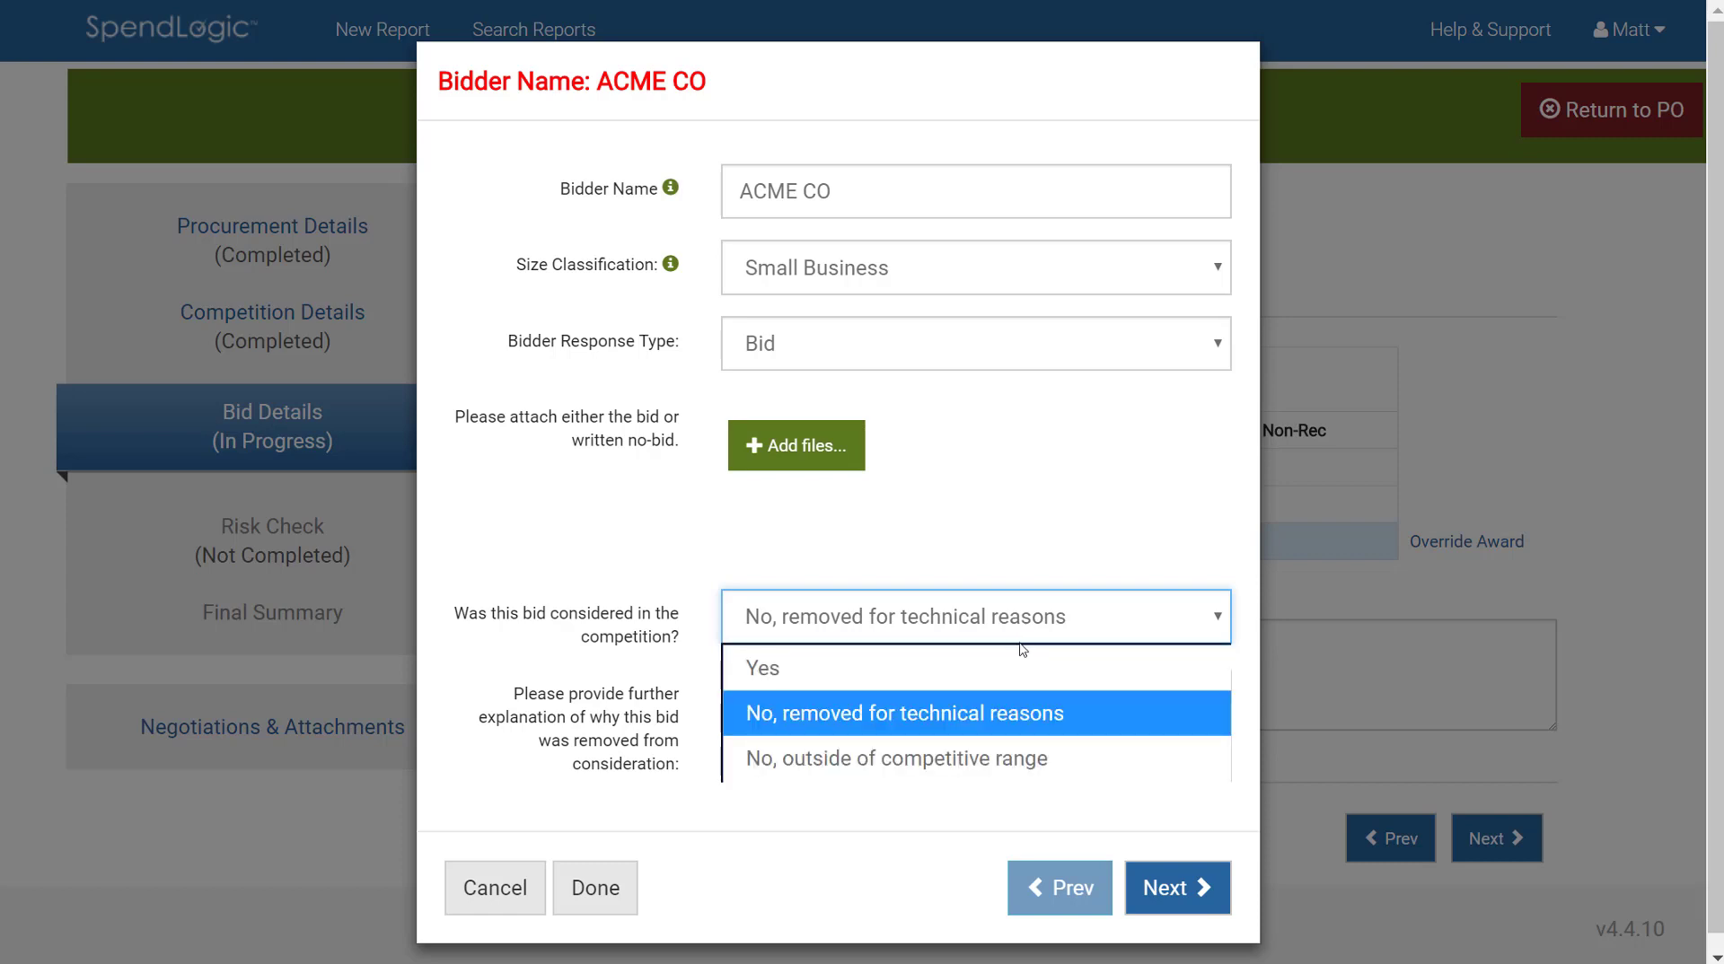
left_click(1017, 669)
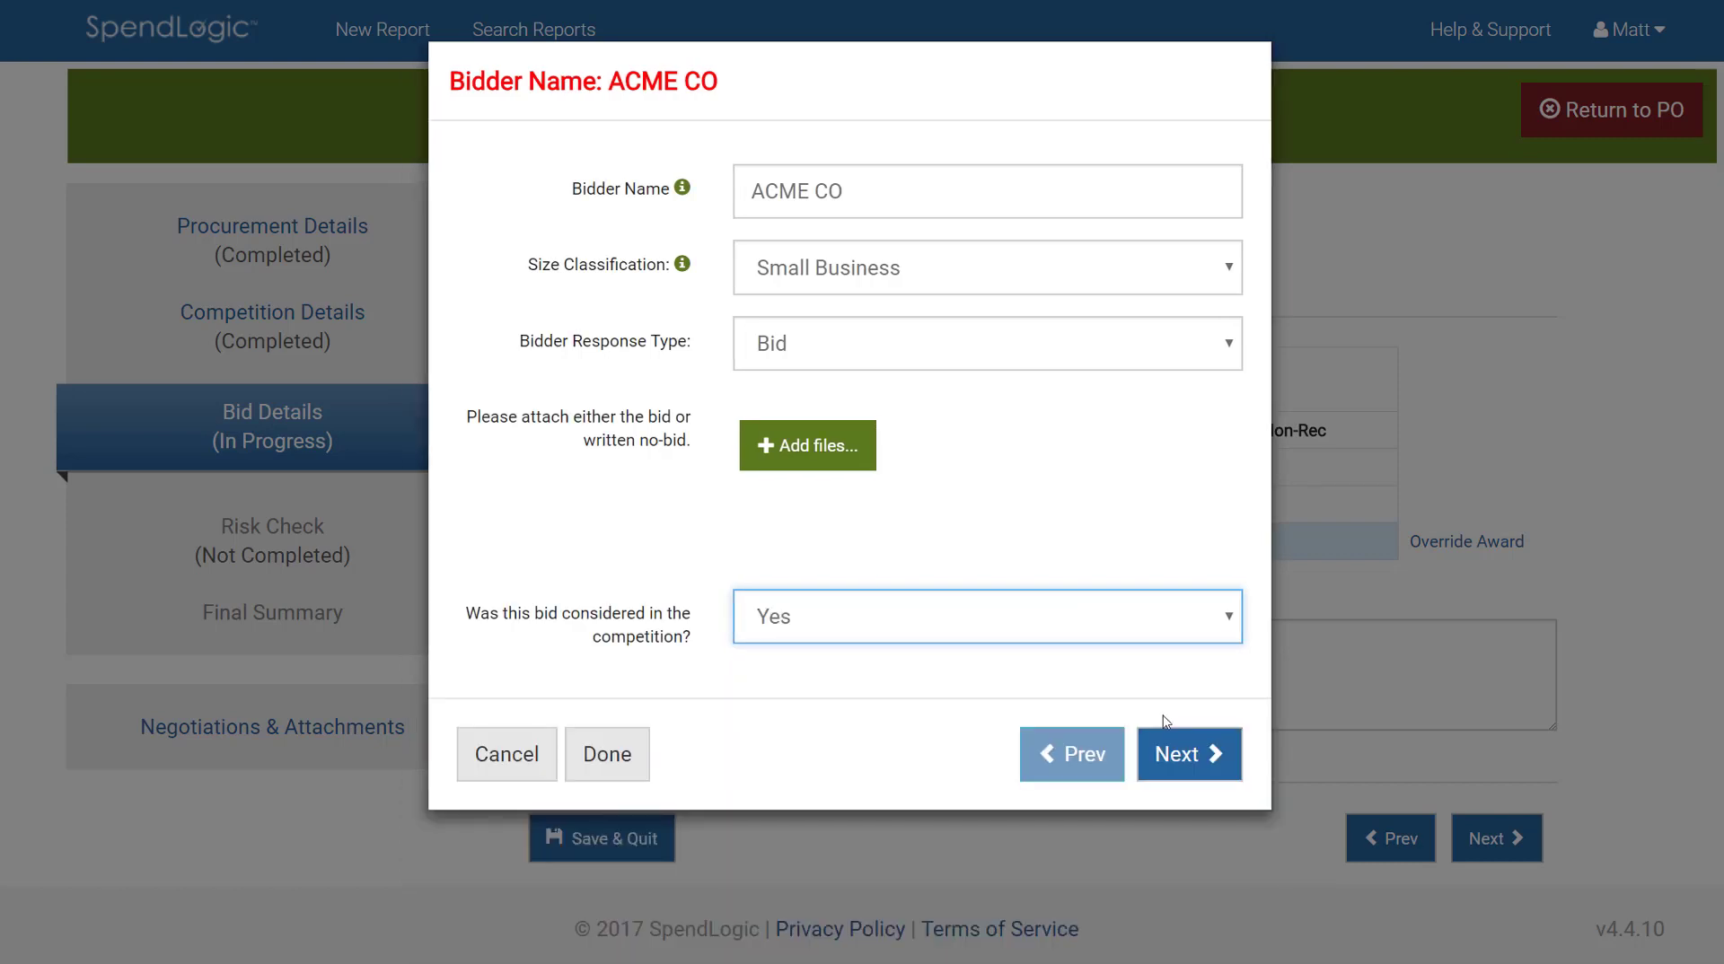
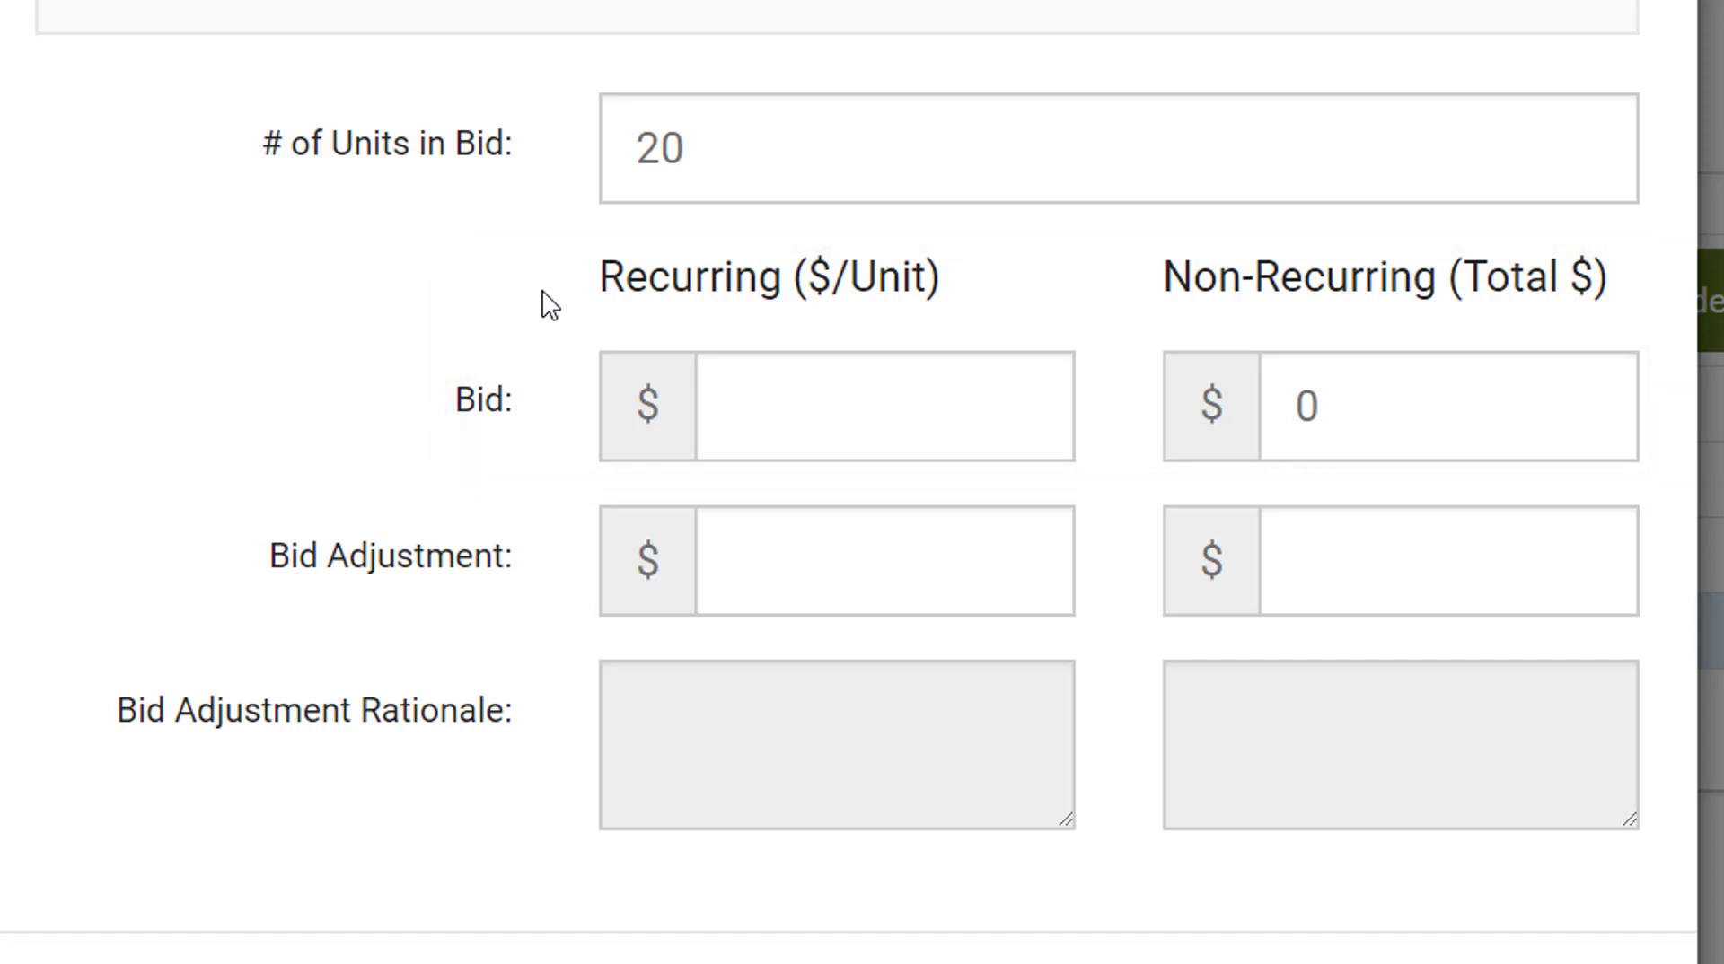
Enter ACME CO's recurring bids of $50 per unit for 123-45987 and $25 per unit for 550-664864-L02, and finish the bidder entry
left_click(814, 413)
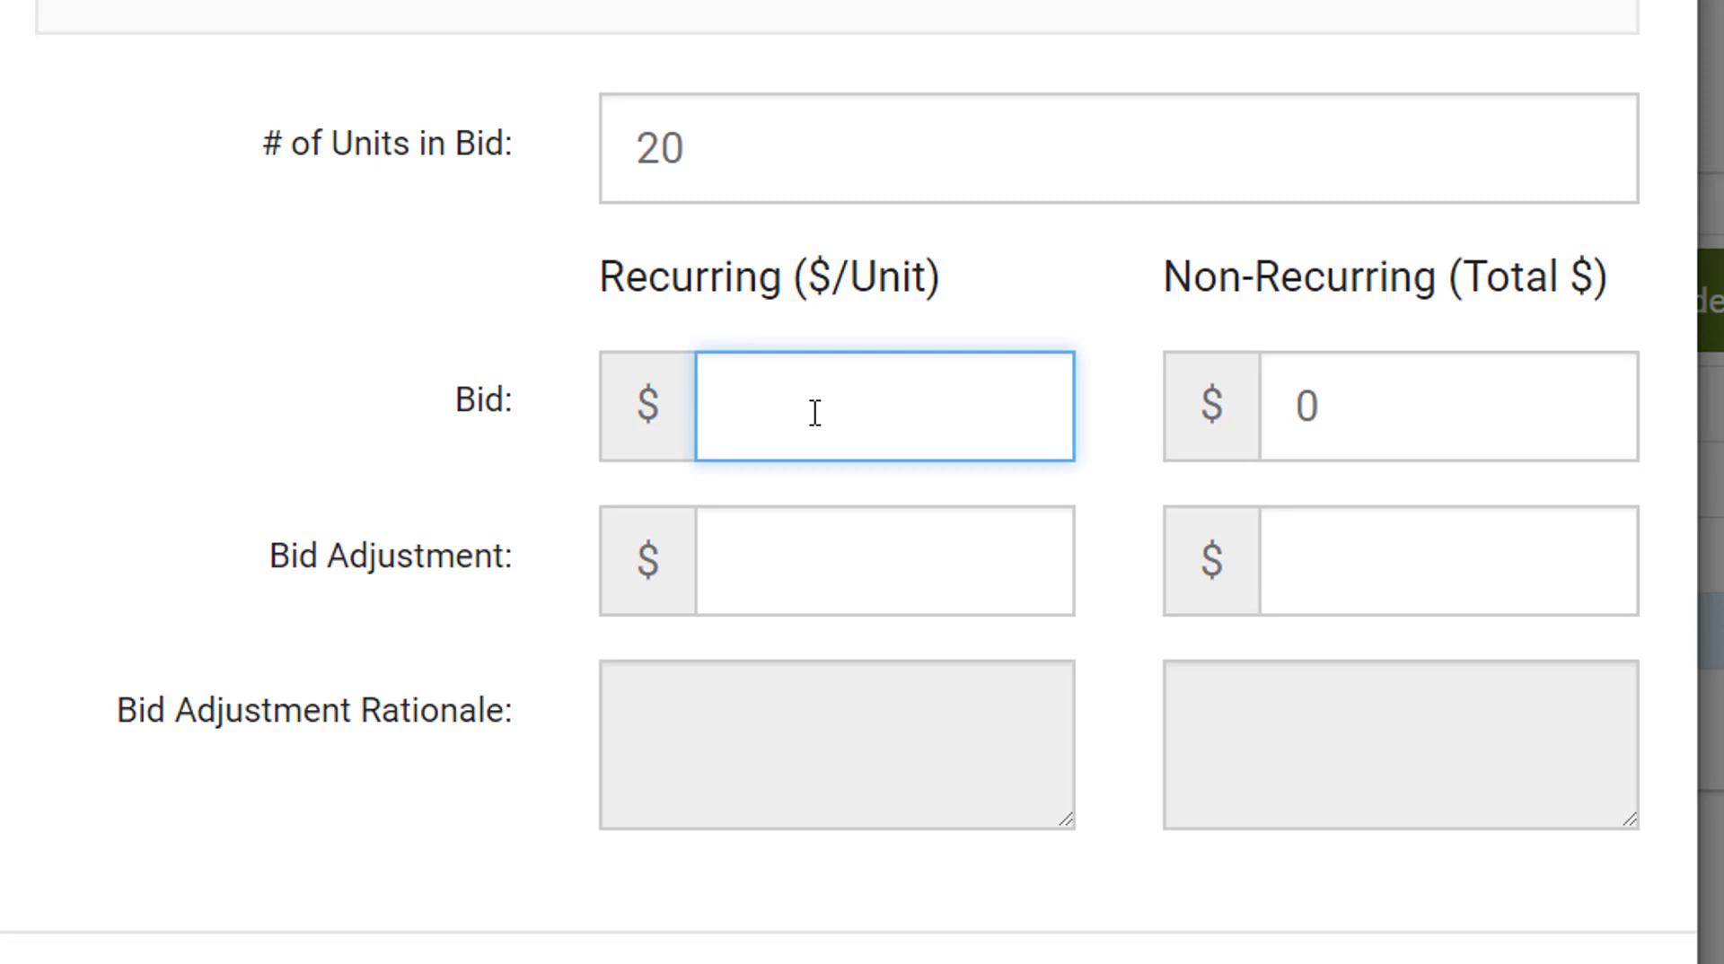
type("50")
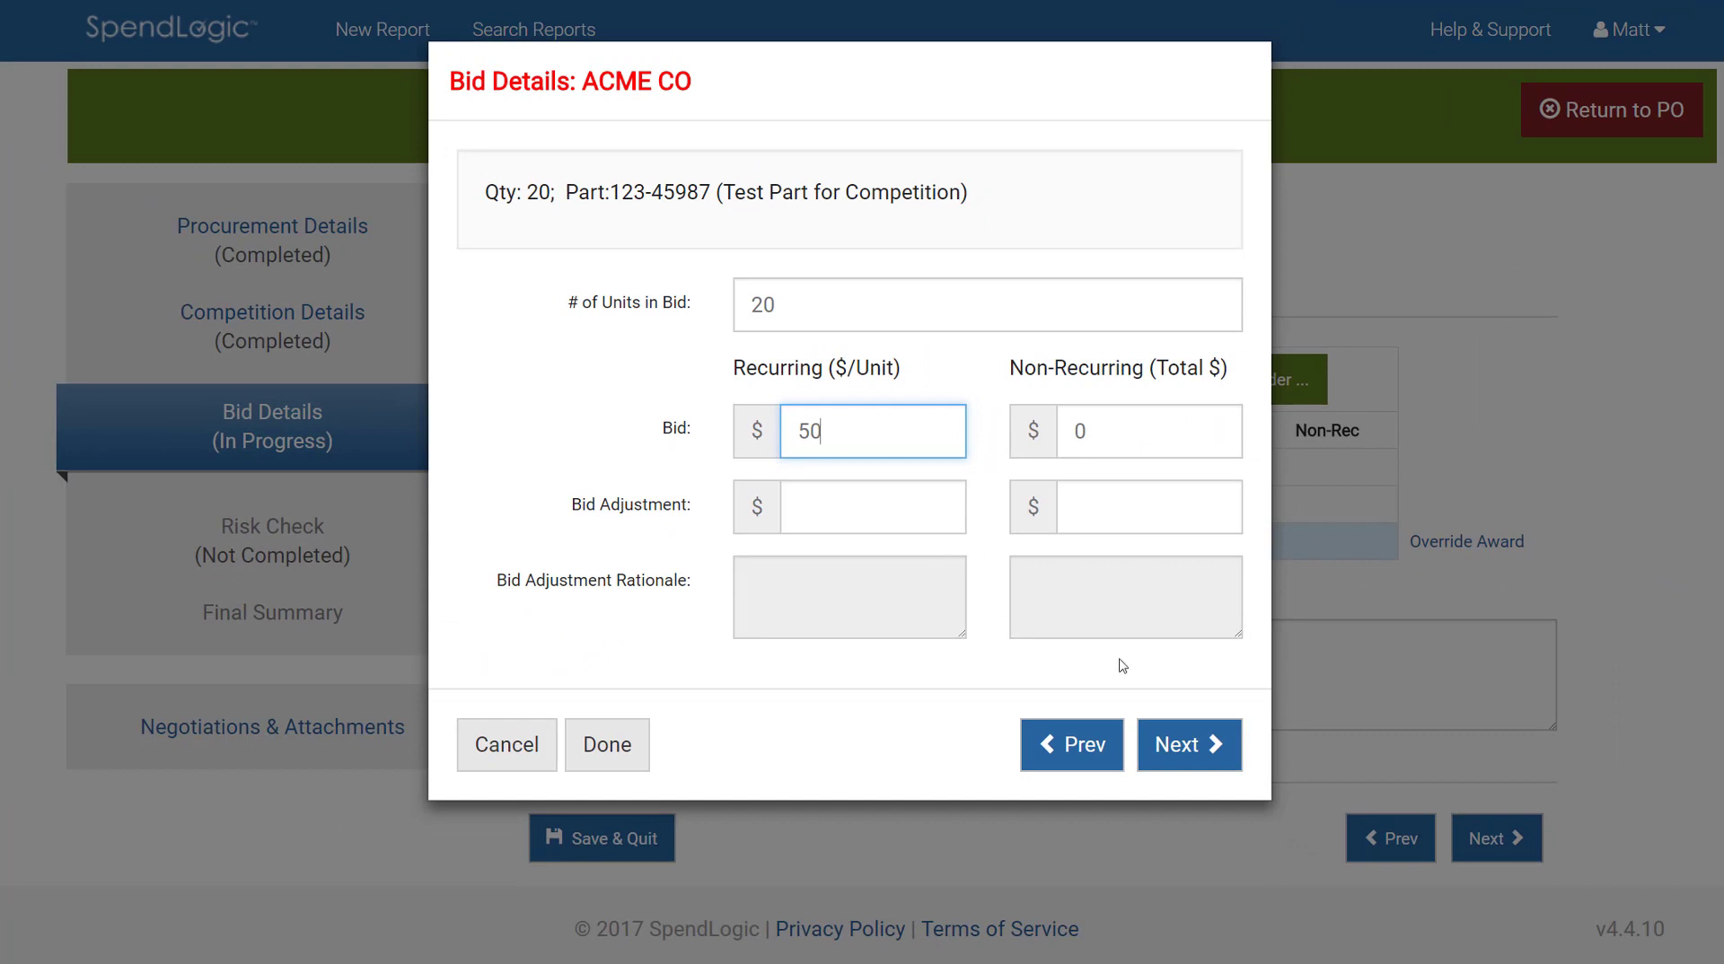
left_click(1165, 757)
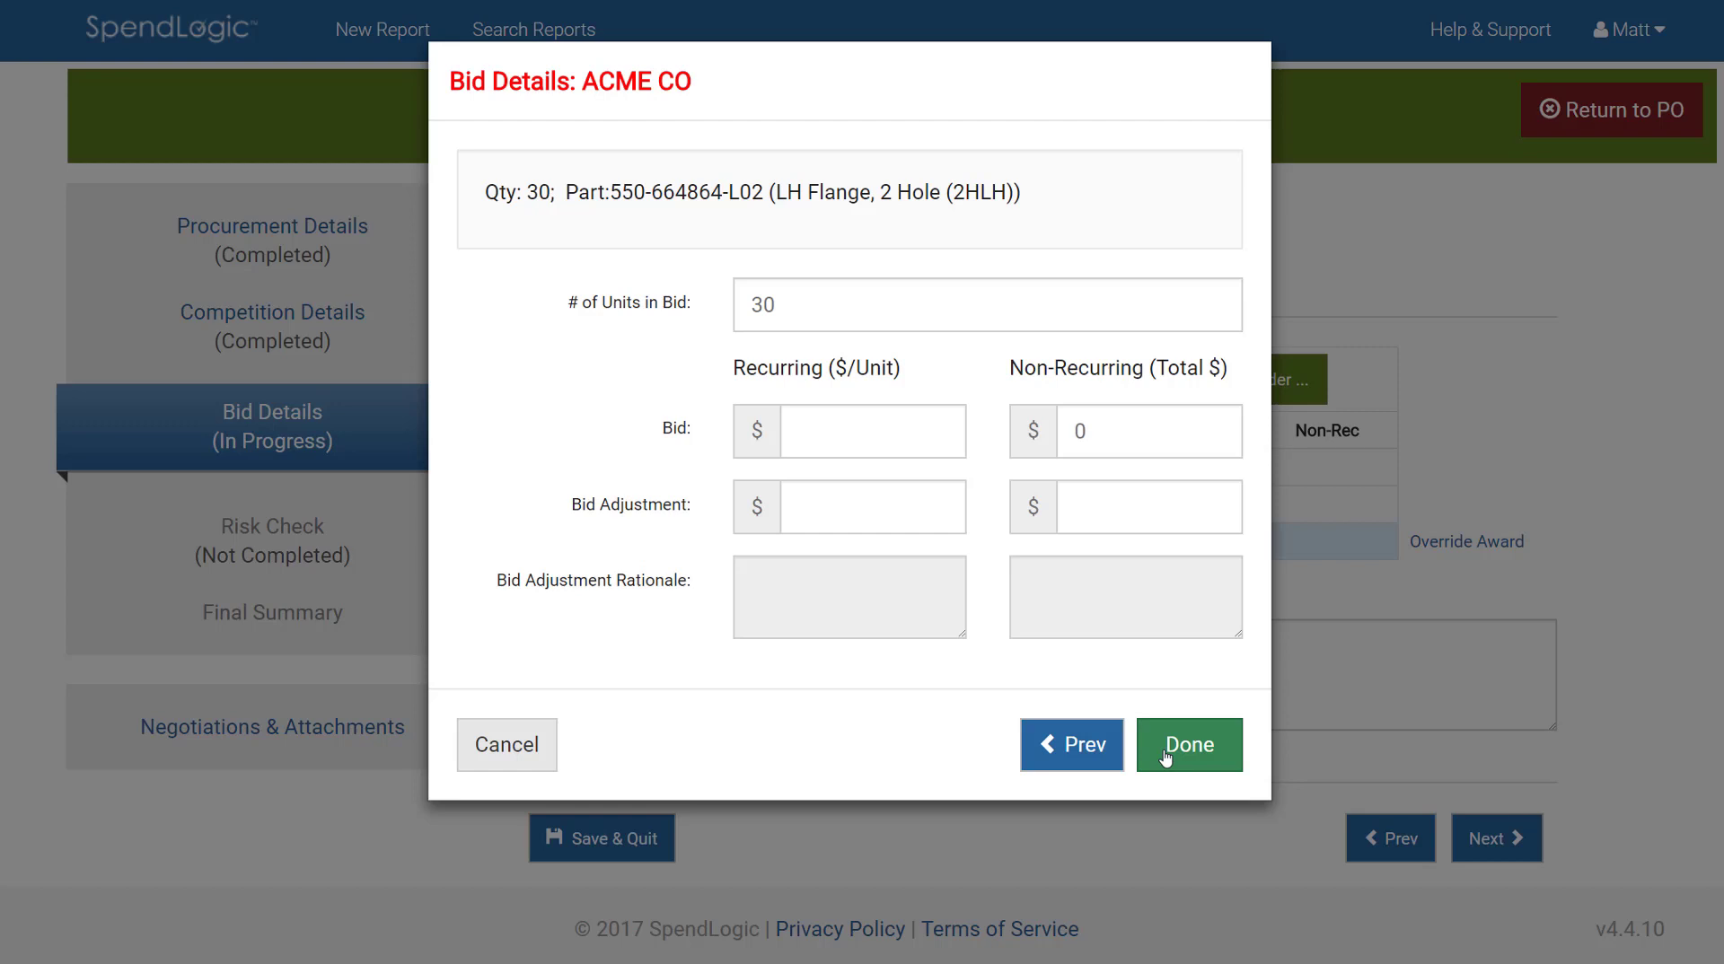
type("25")
left_click(1200, 761)
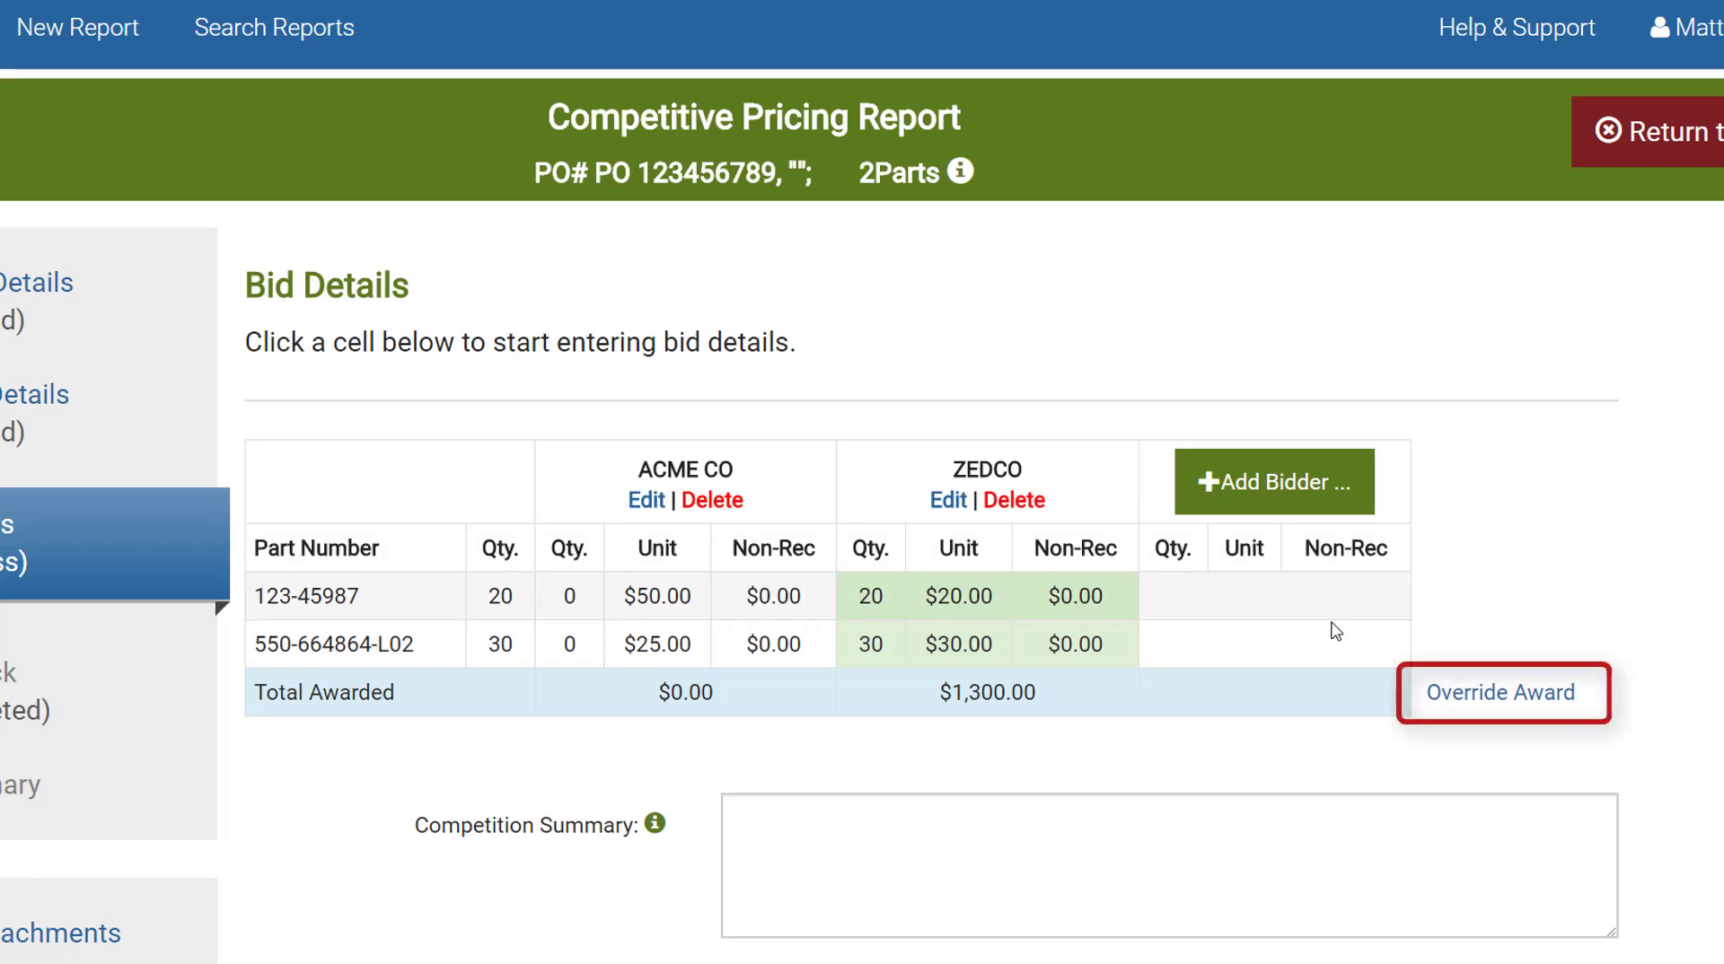
Try overriding the award to ACME CO because the winning bidder did not have adequate capacity, and remove that override
left_click(1495, 705)
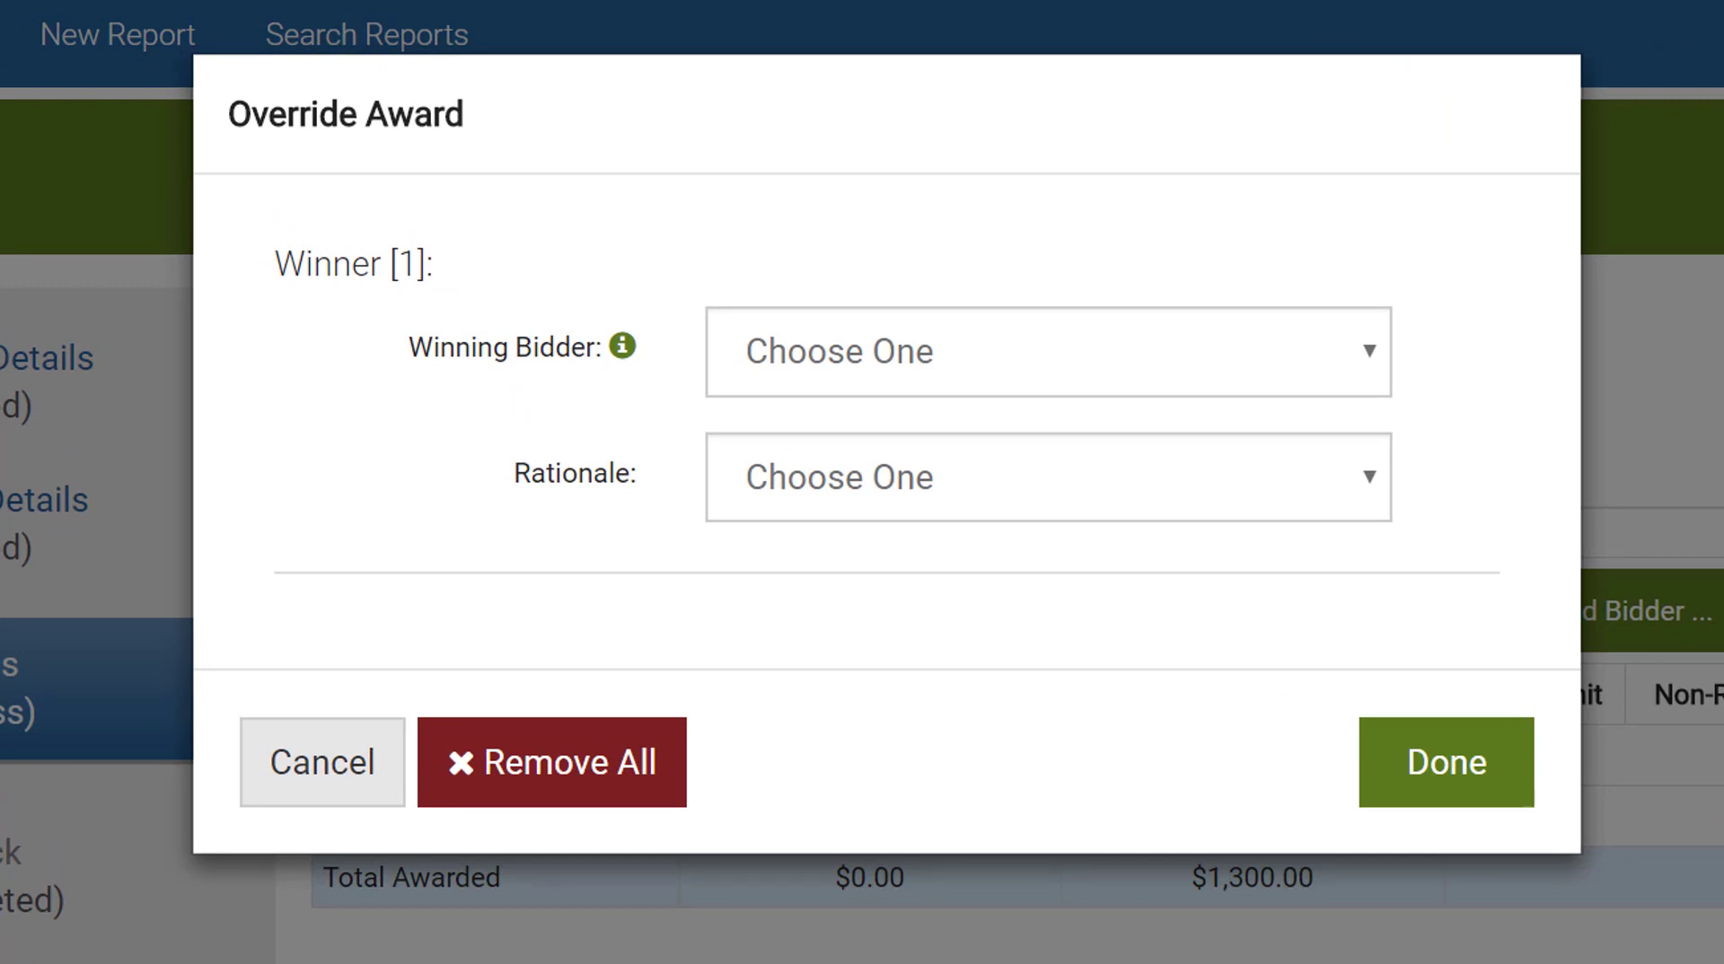
left_click(1200, 385)
left_click(1198, 508)
left_click(1193, 503)
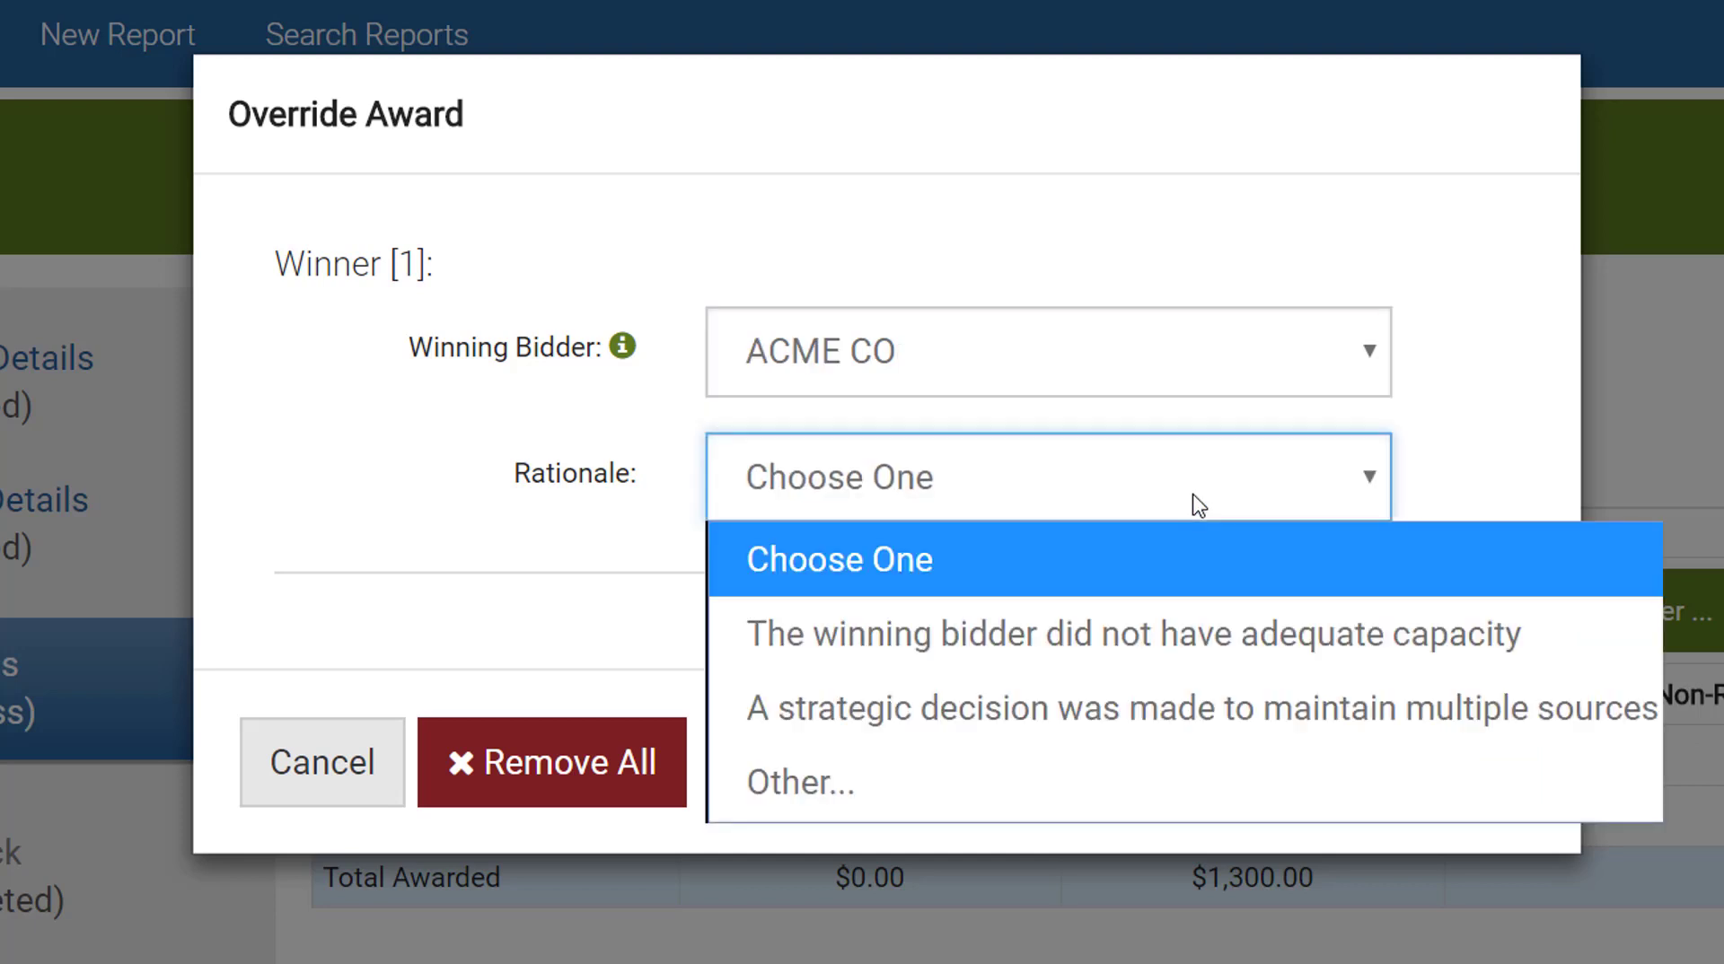
left_click(1203, 611)
left_click(1470, 766)
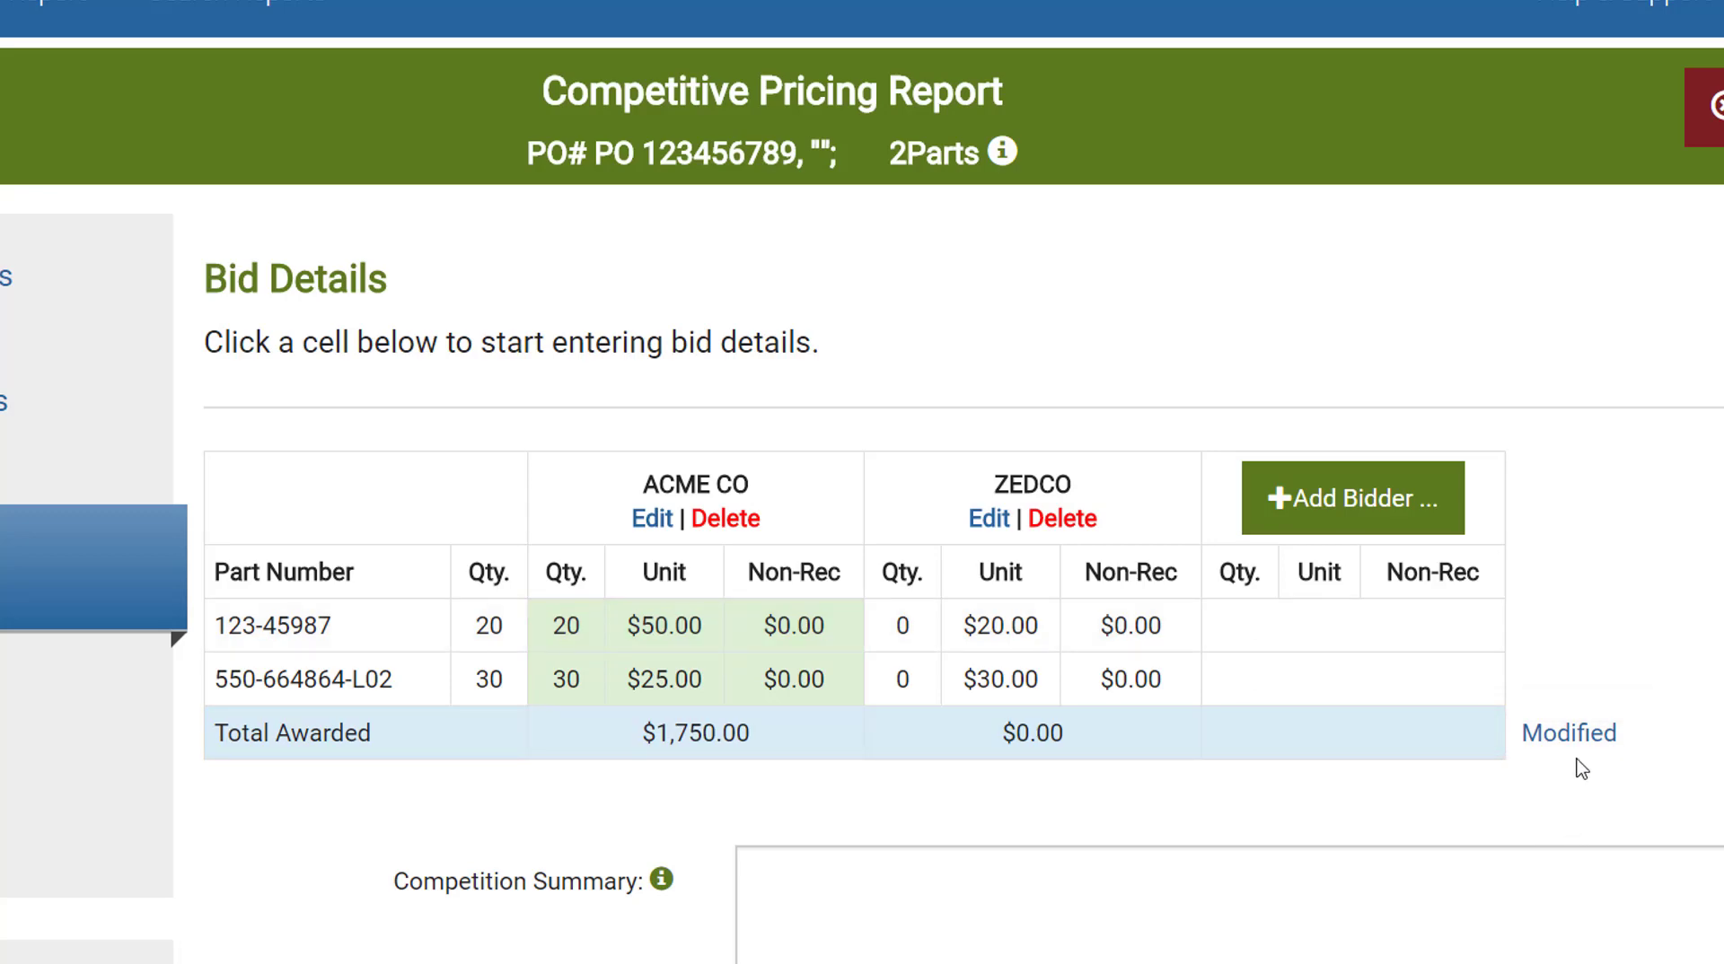
left_click(1561, 735)
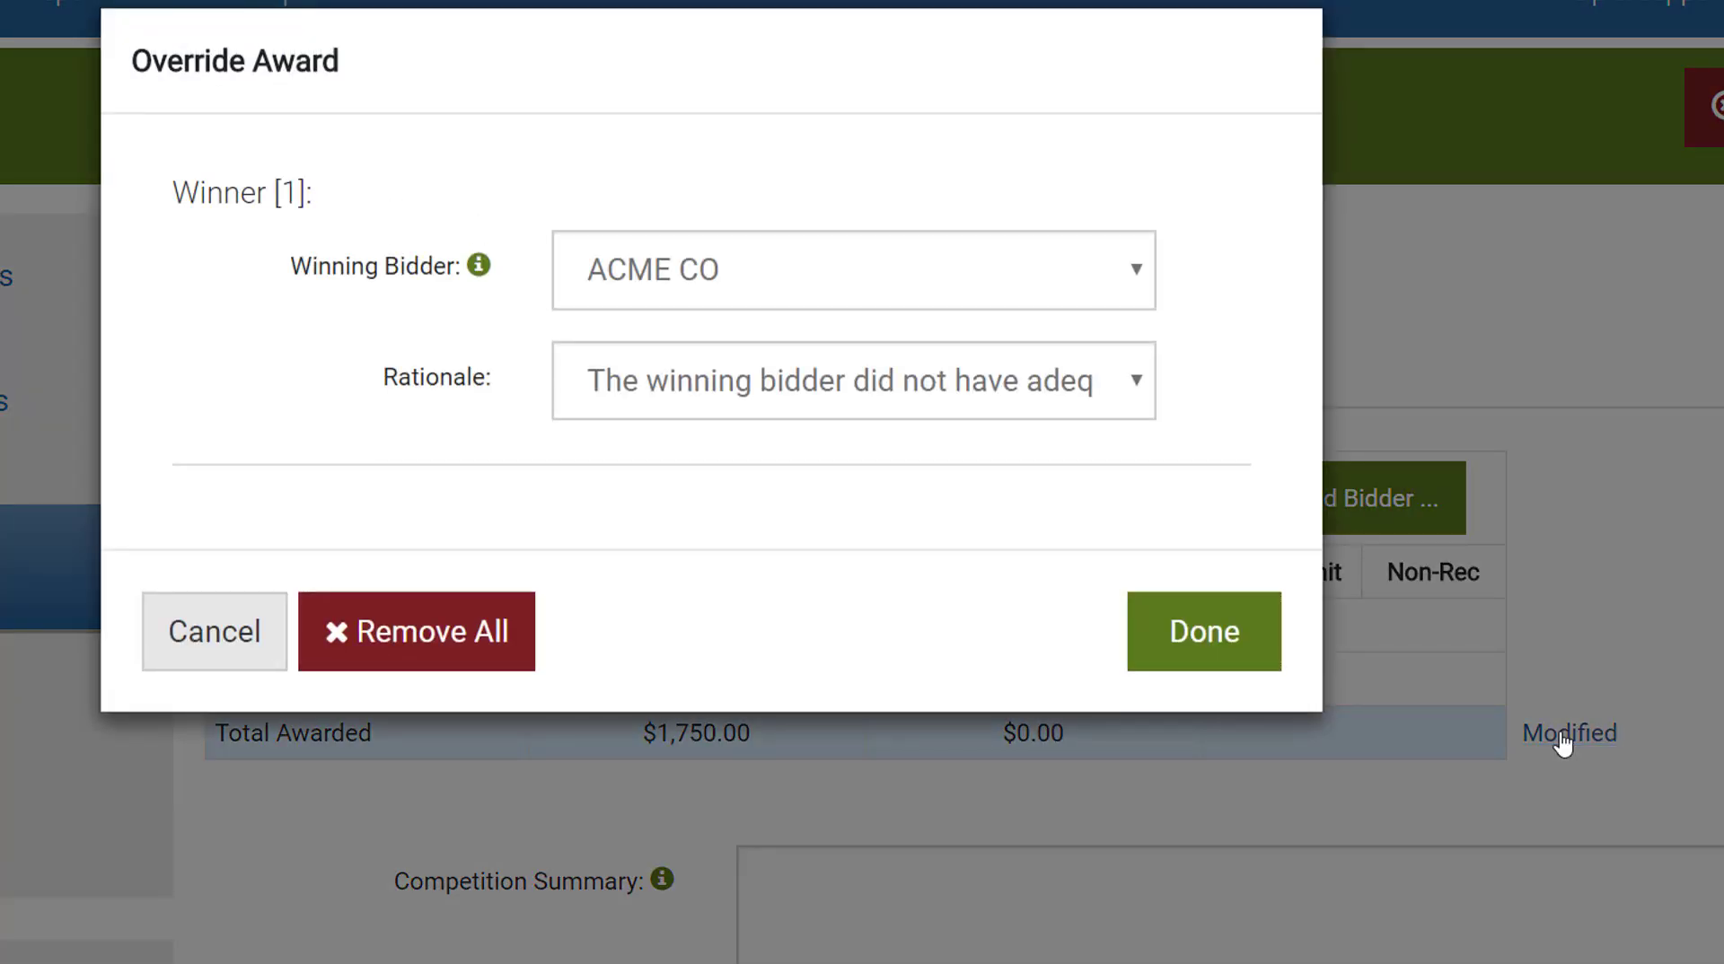
left_click(482, 635)
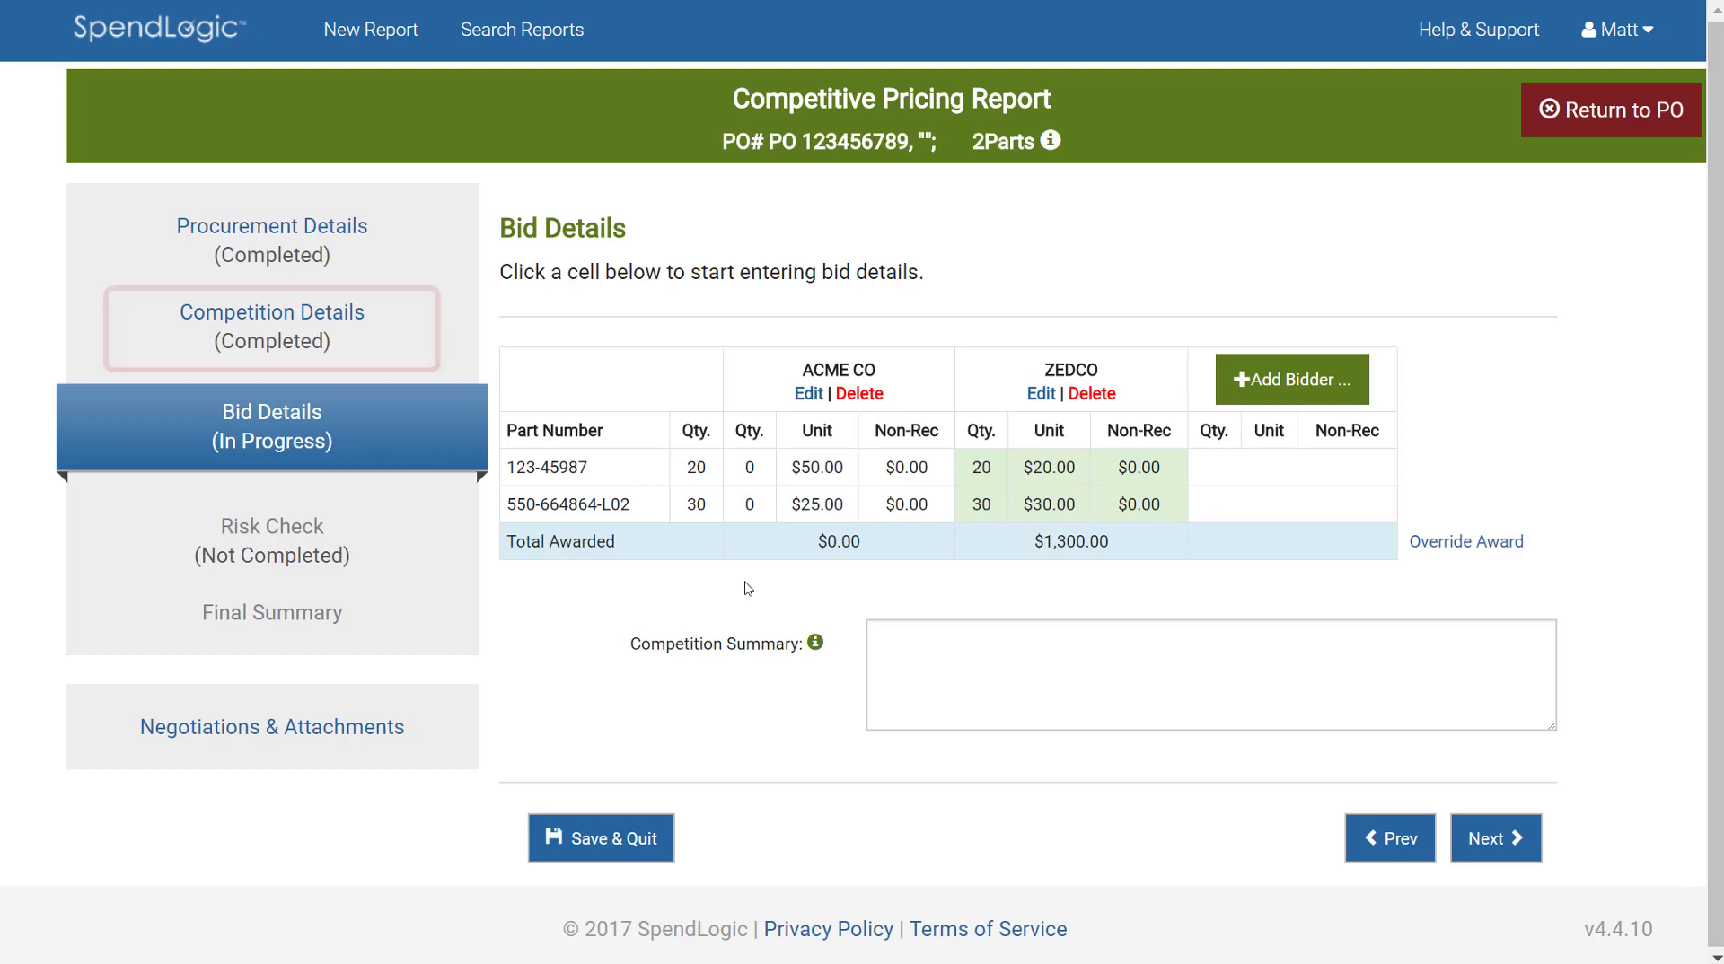
Change the competition details so that the competition results in Multiple awards, and go back to the bid details
left_click(305, 316)
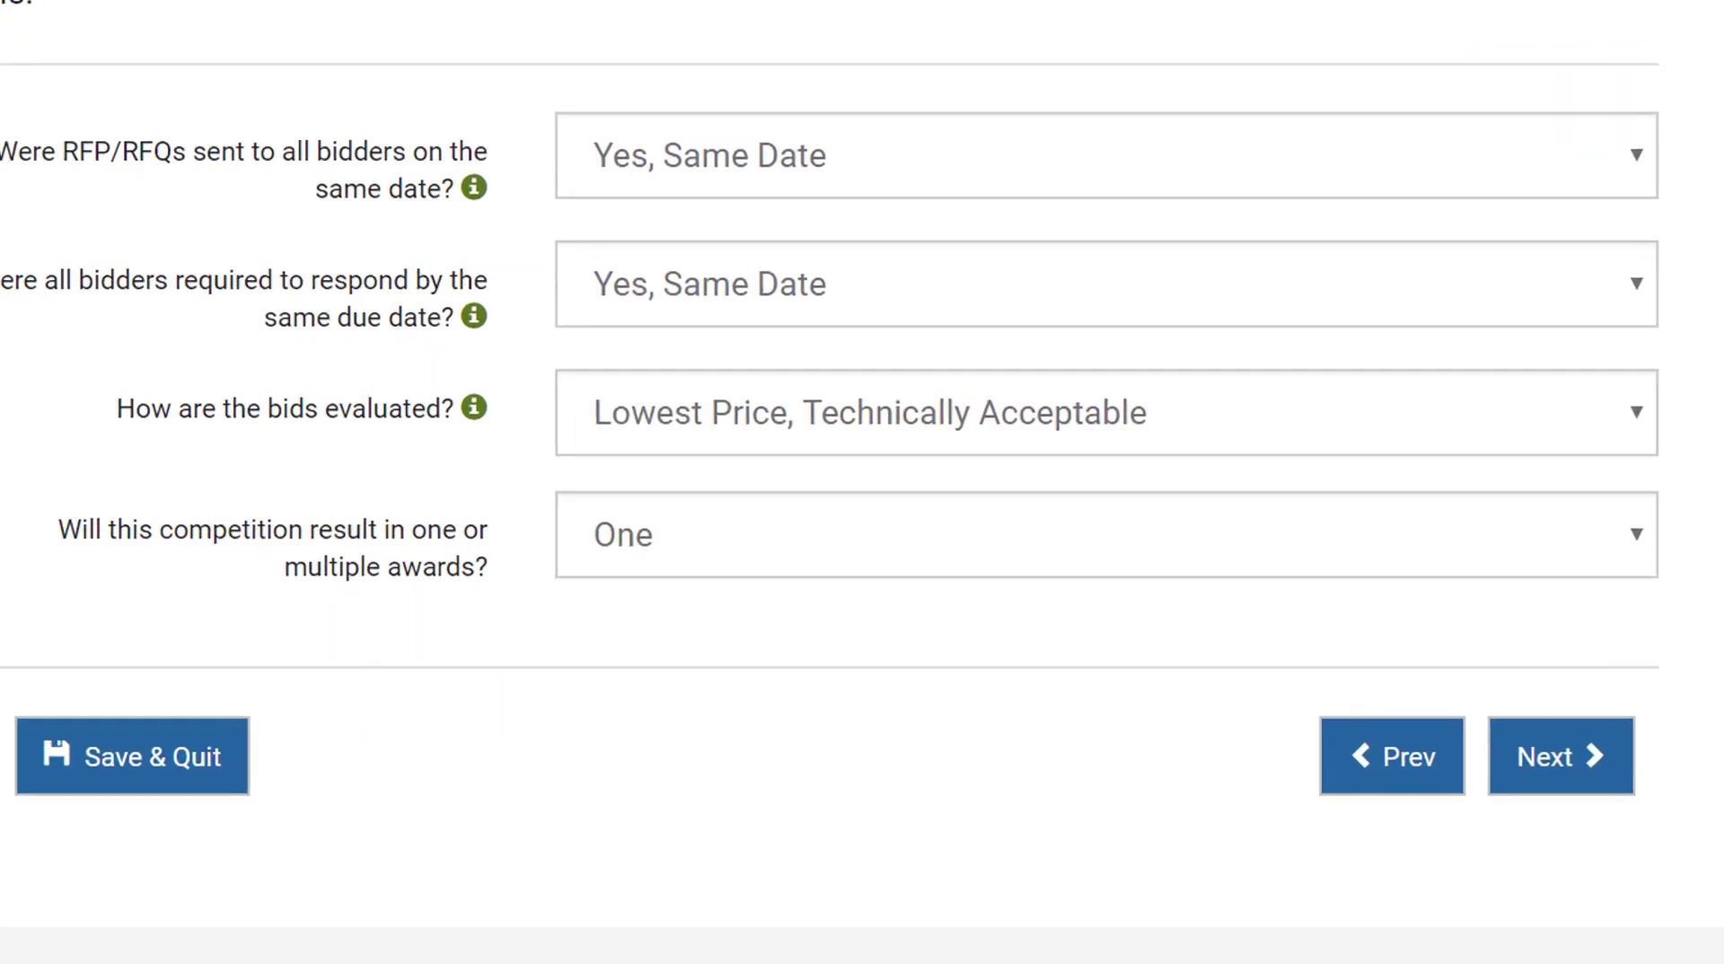
left_click(928, 649)
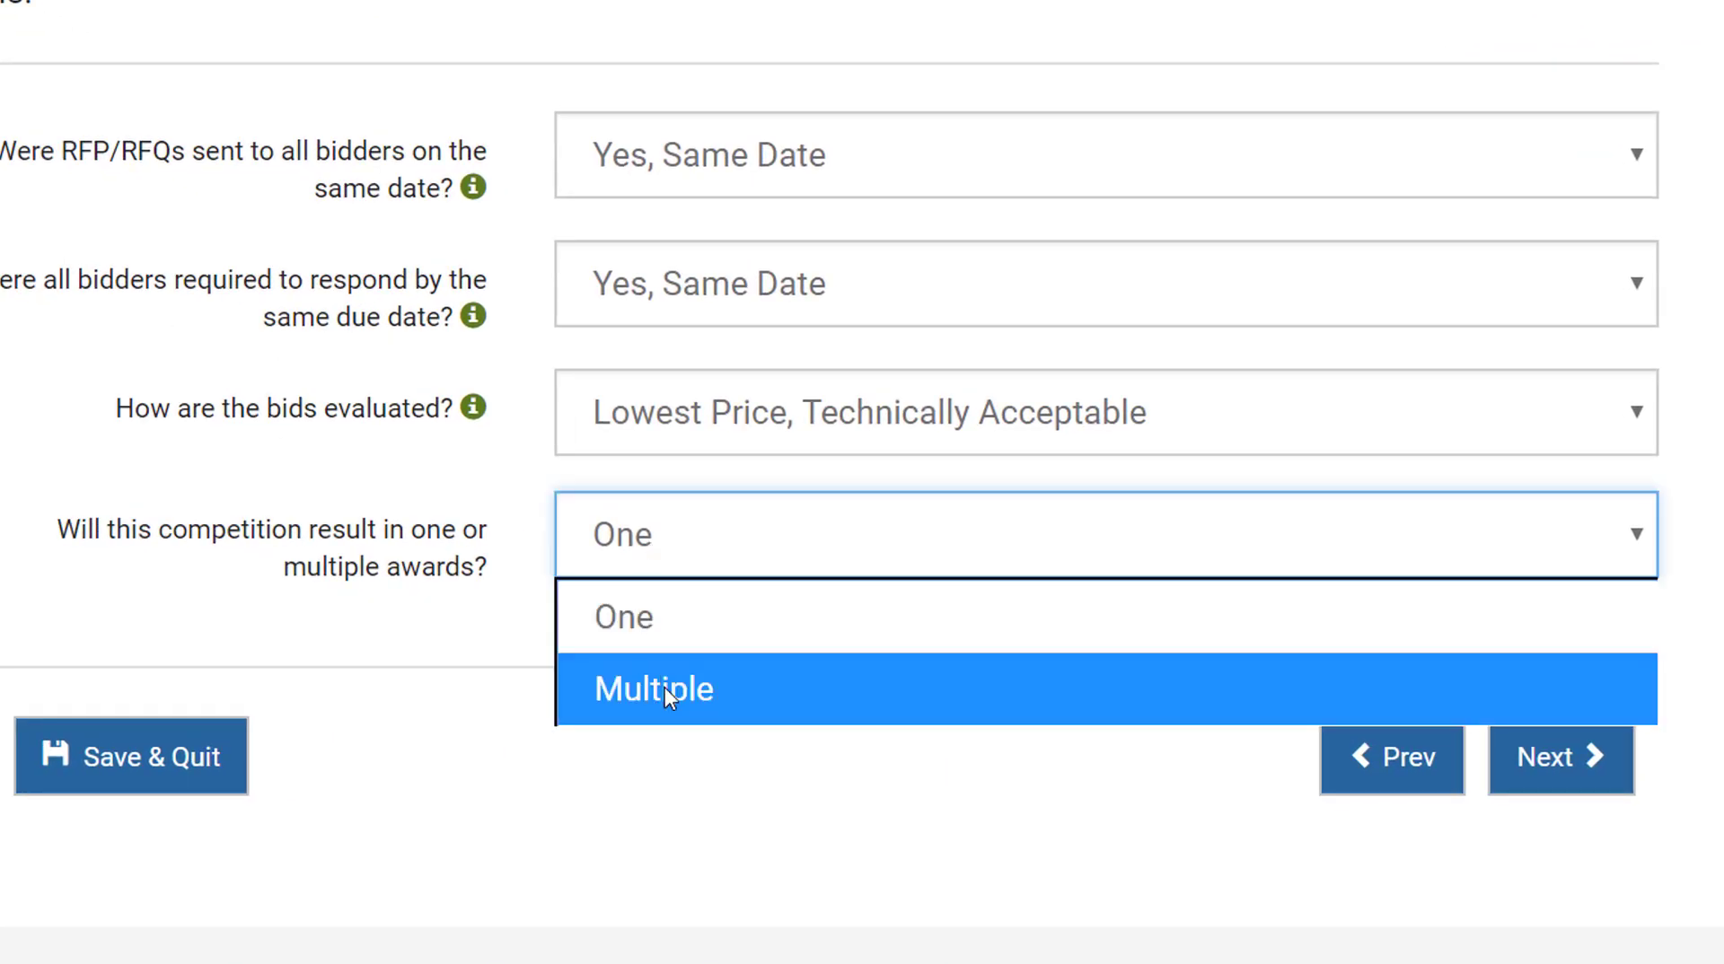
left_click(665, 687)
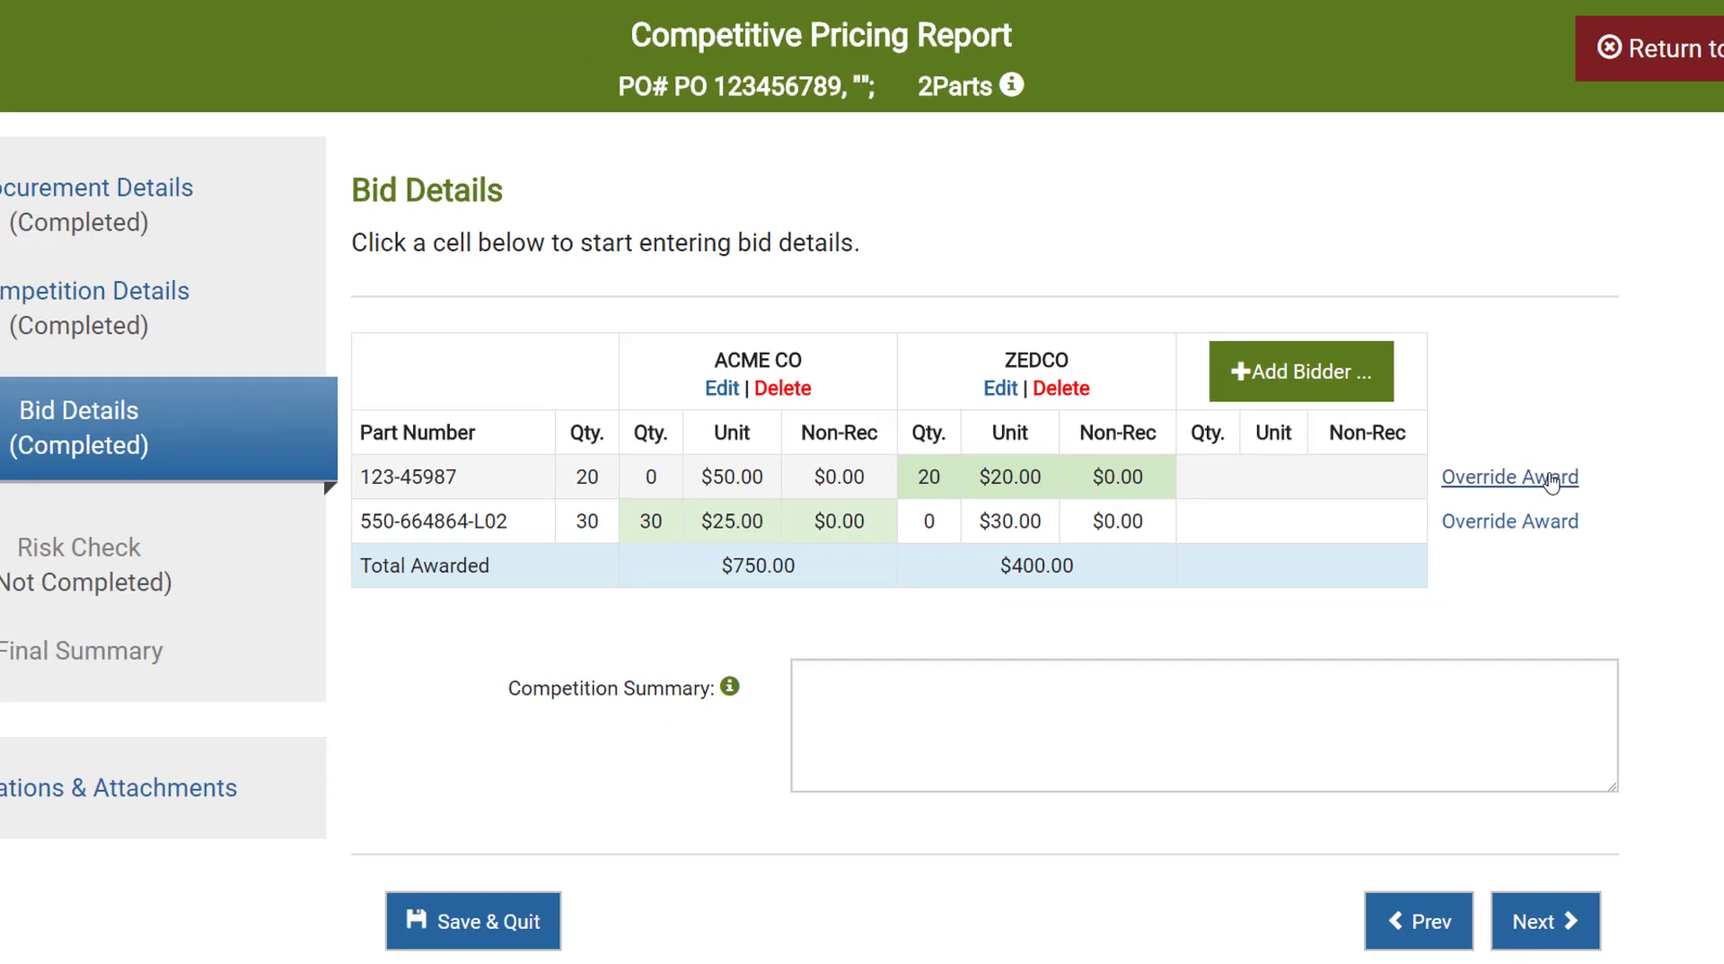
Override the 123-45987 award with ACME CO winning 10 units because the winning bidder did not have adequate capacity
left_click(1632, 485)
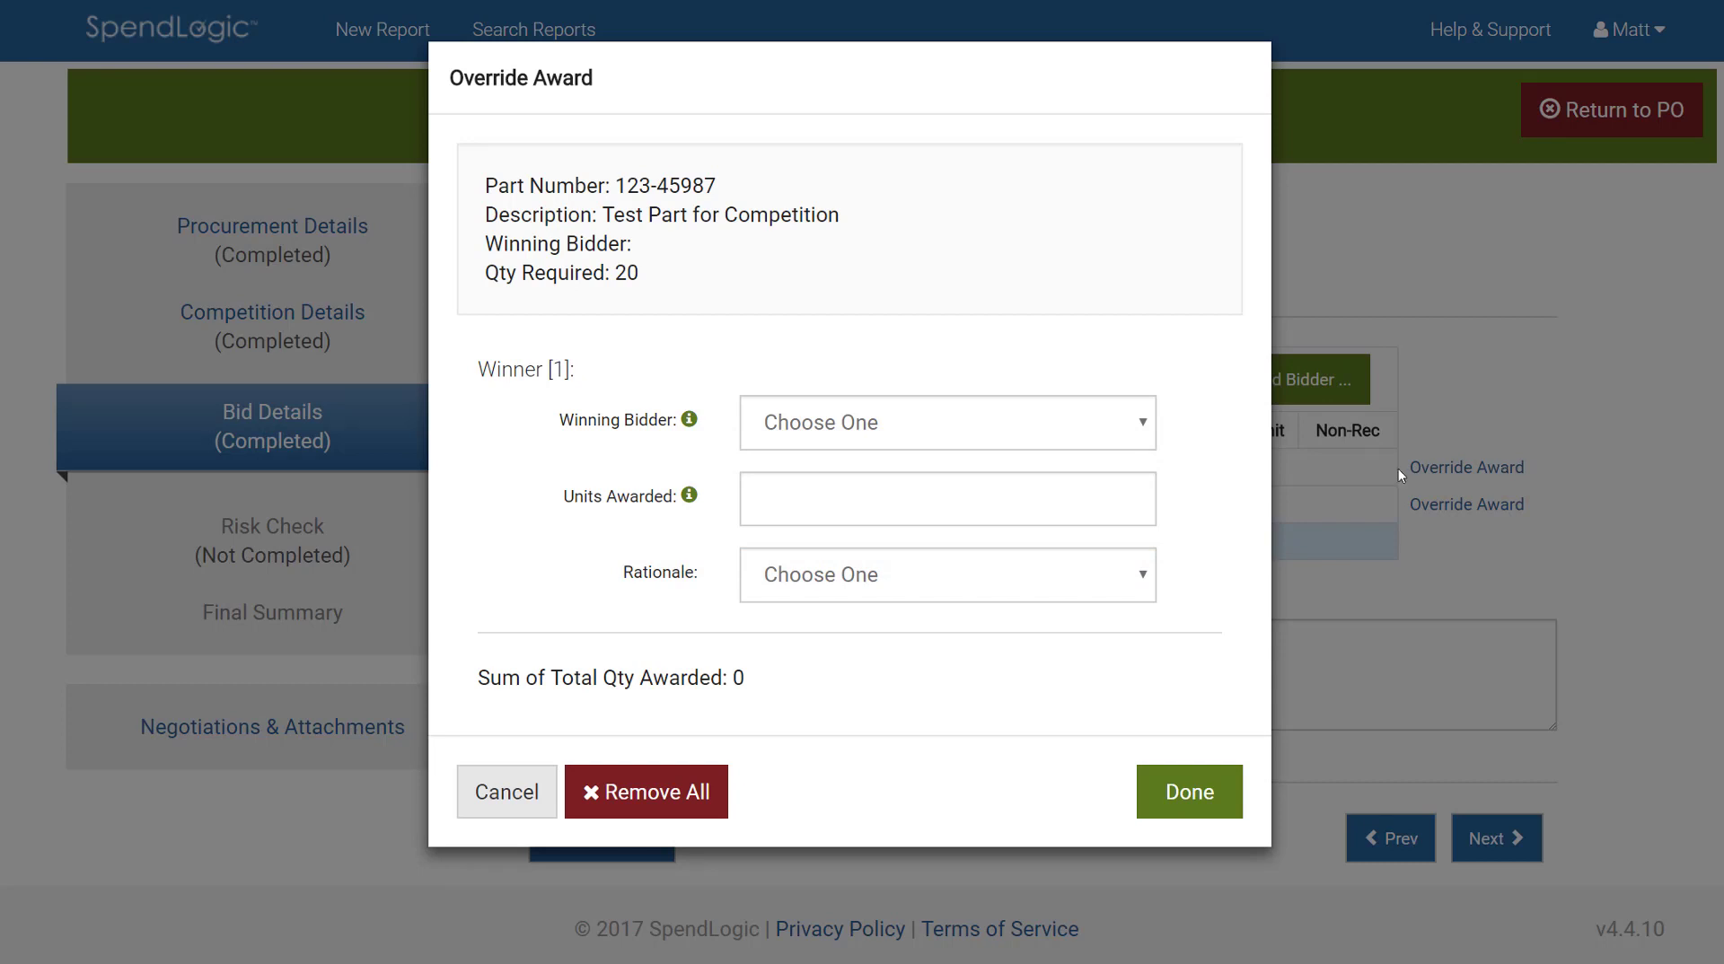
left_click(1069, 447)
left_click(1060, 510)
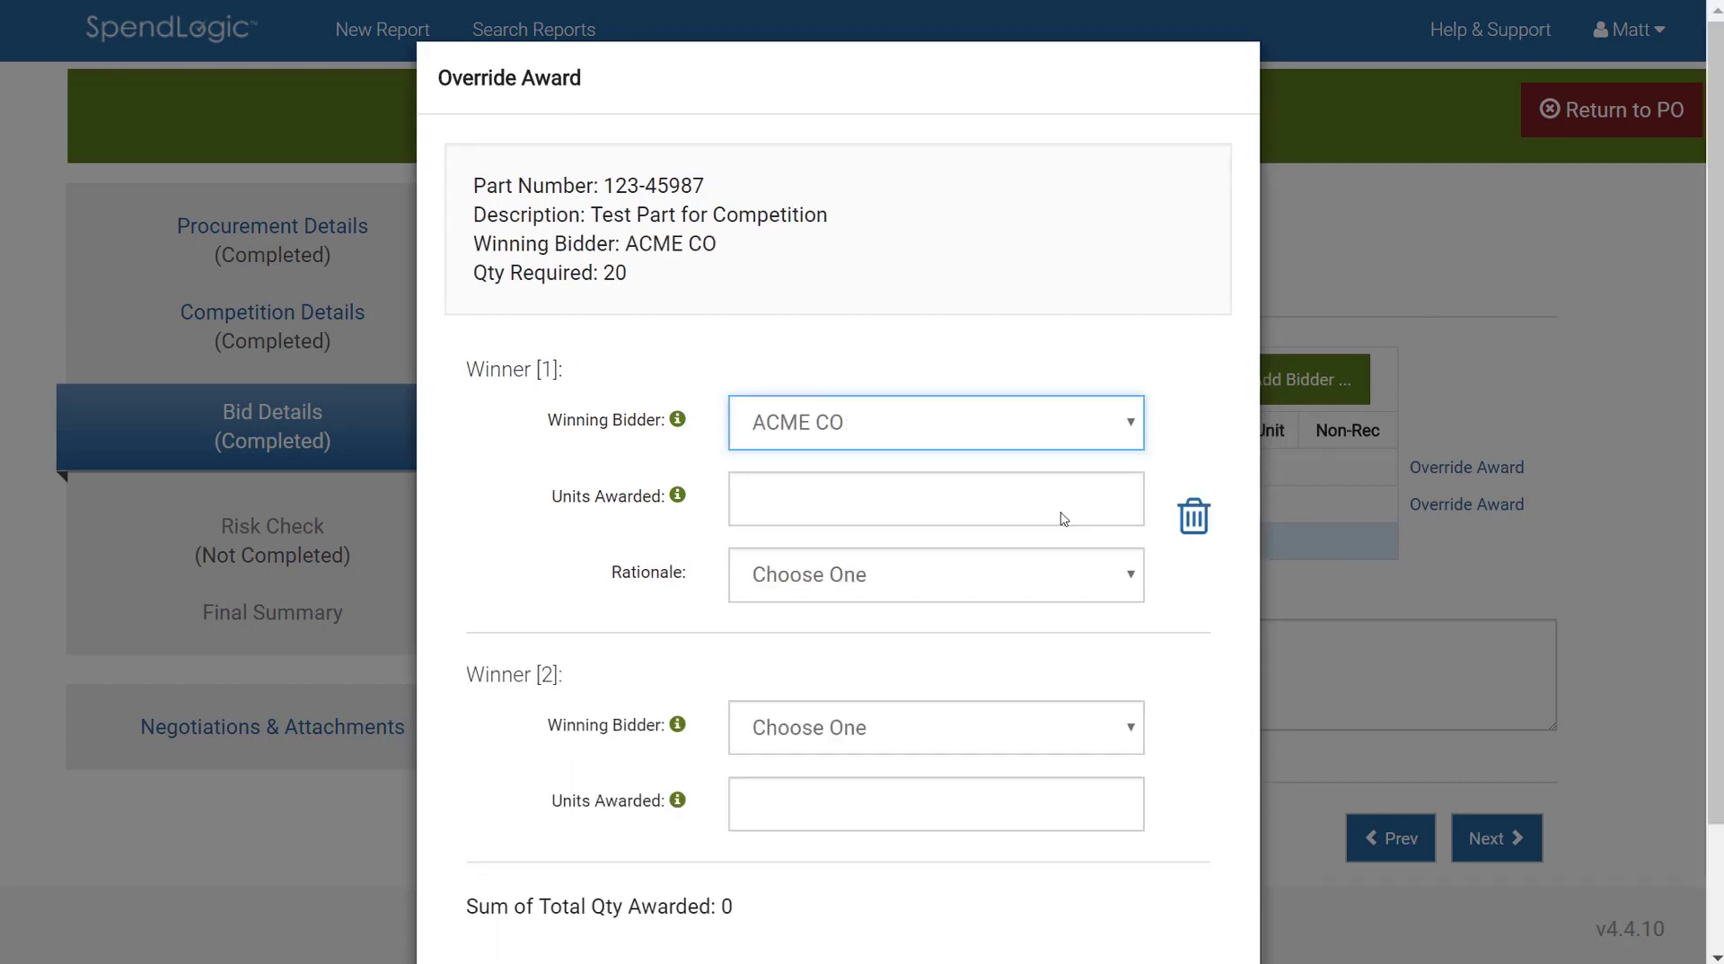
left_click(1062, 516)
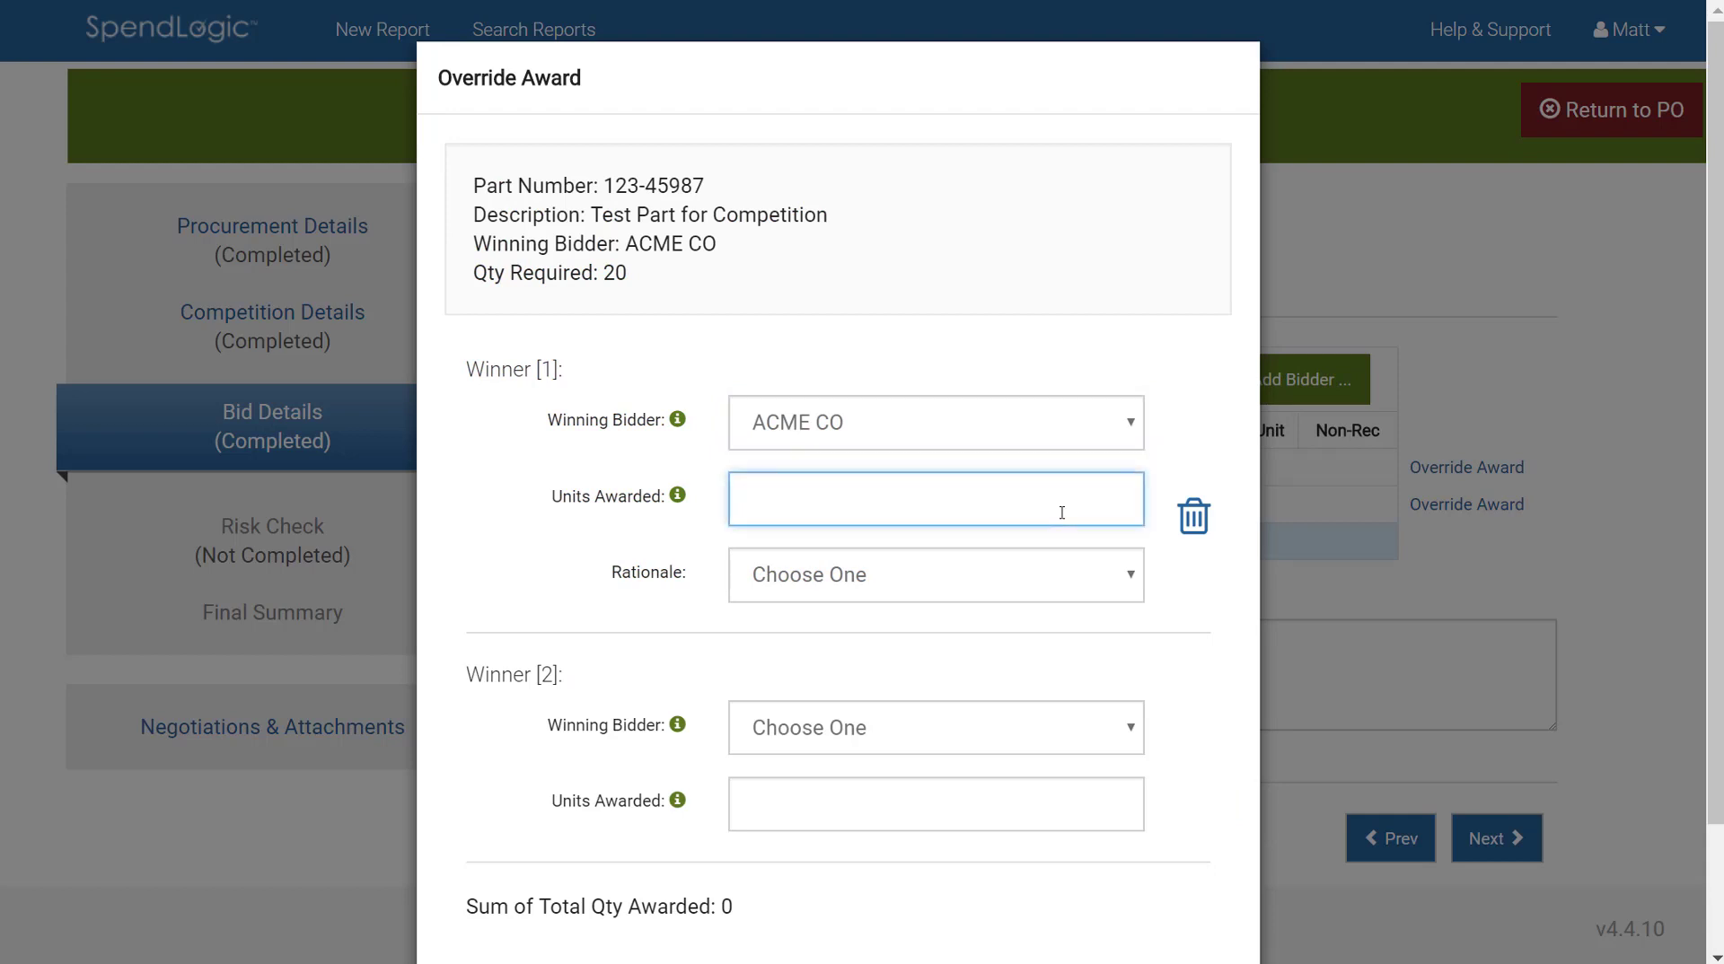
type("10")
left_click(1060, 585)
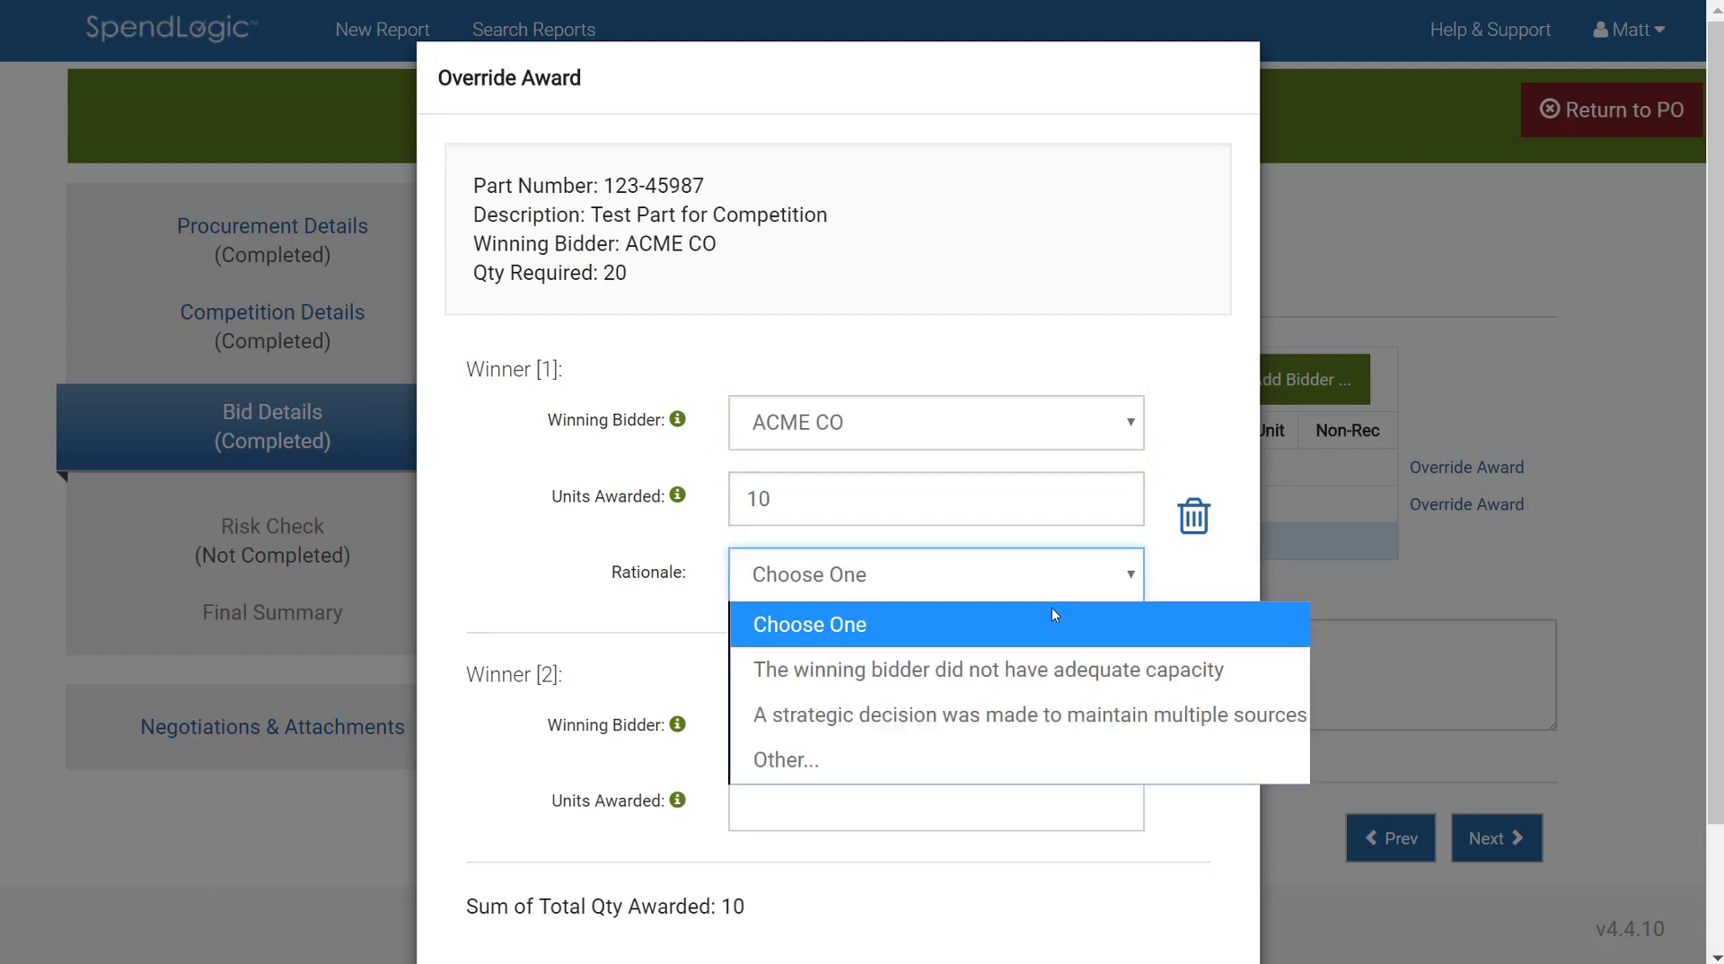
left_click(1050, 671)
Add ZEDCO as the second winner of 123-45987 with 10 units awarded, and finish the override
left_click(1020, 722)
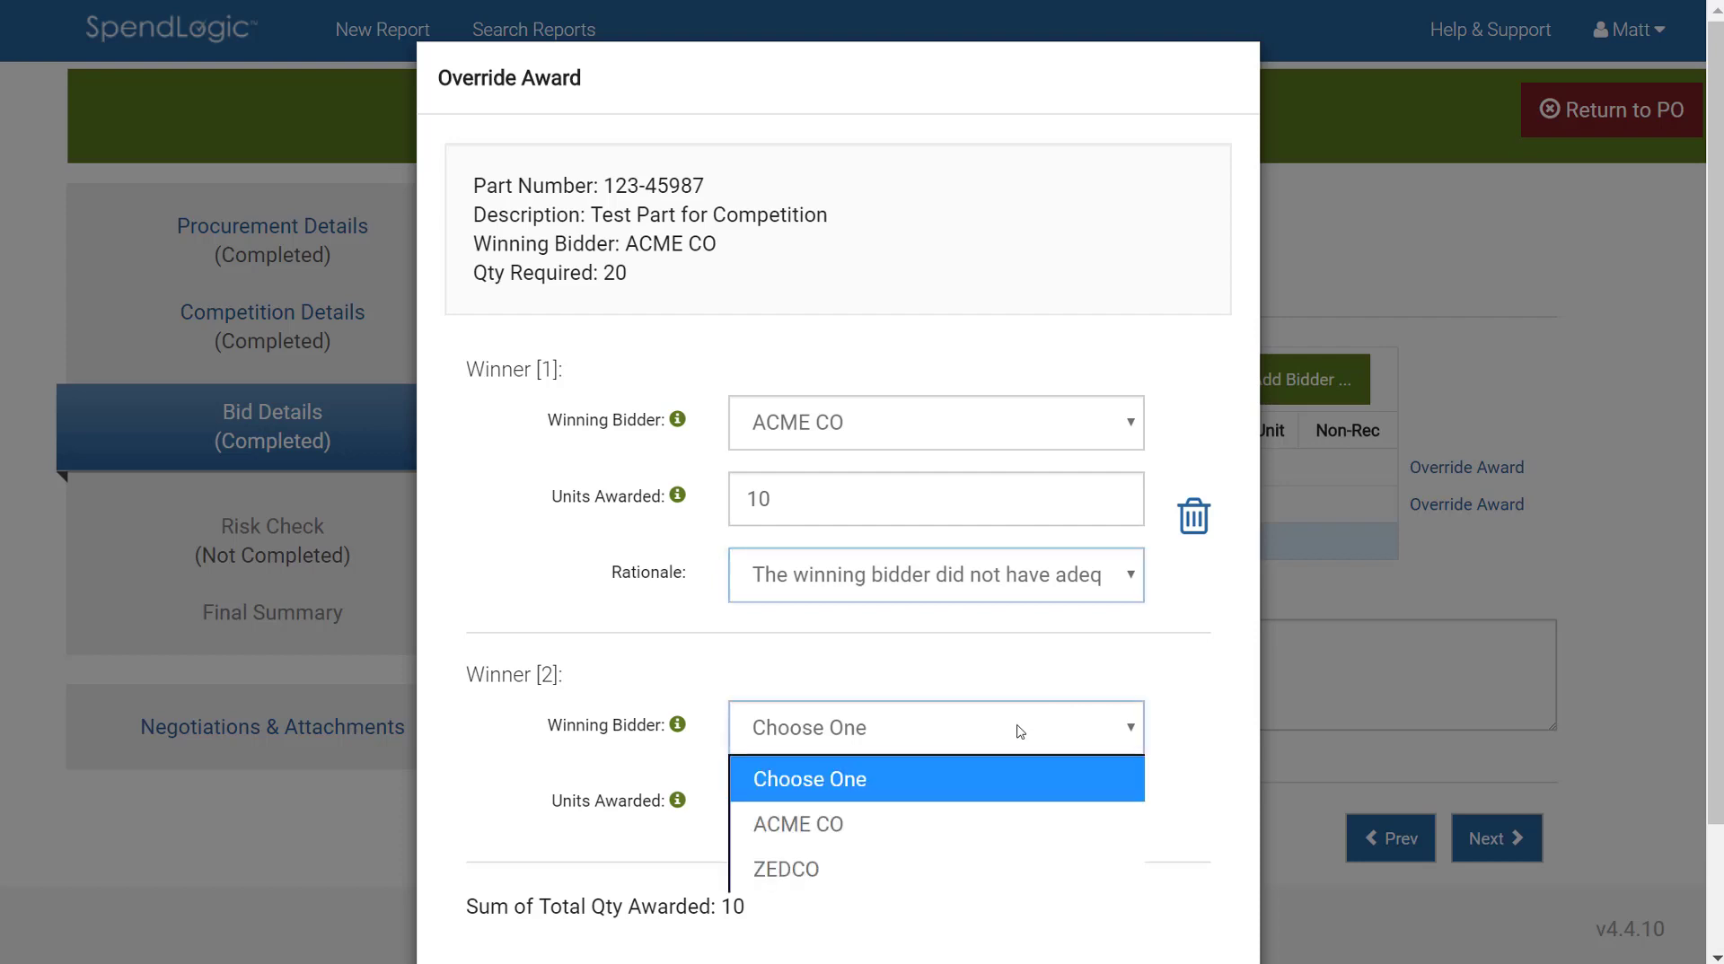
left_click(995, 864)
left_click(981, 797)
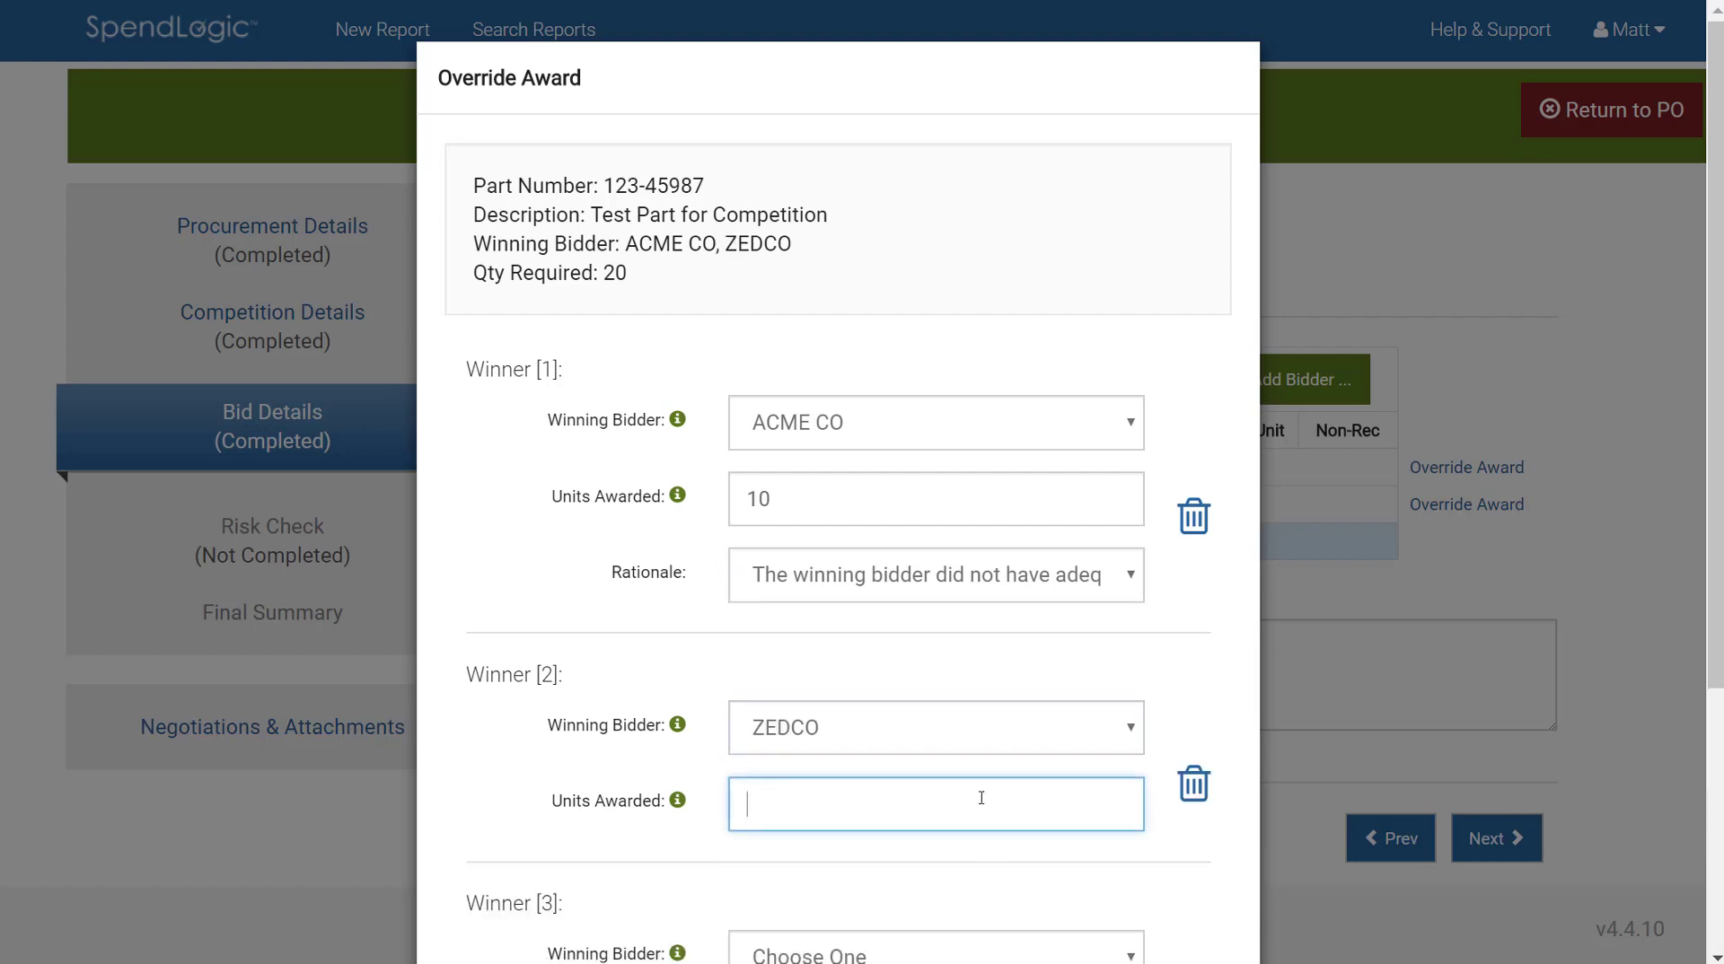
type("10")
left_click(1212, 869)
scroll(1207, 870, "down", 4)
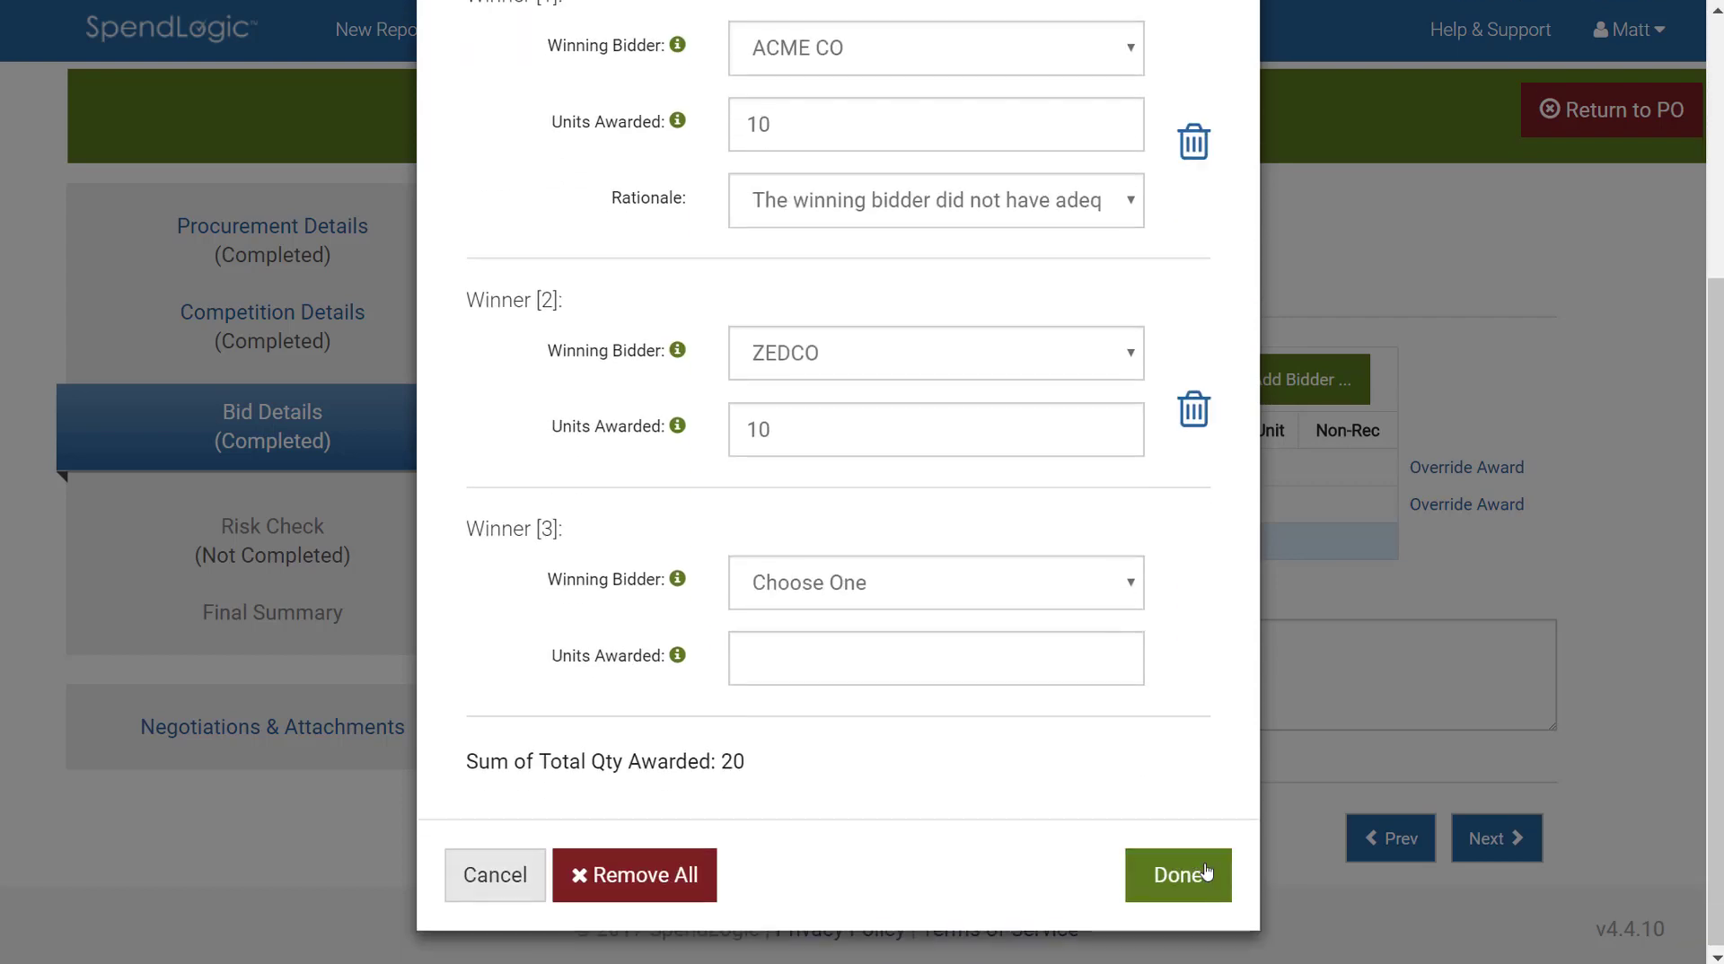
left_click(1203, 876)
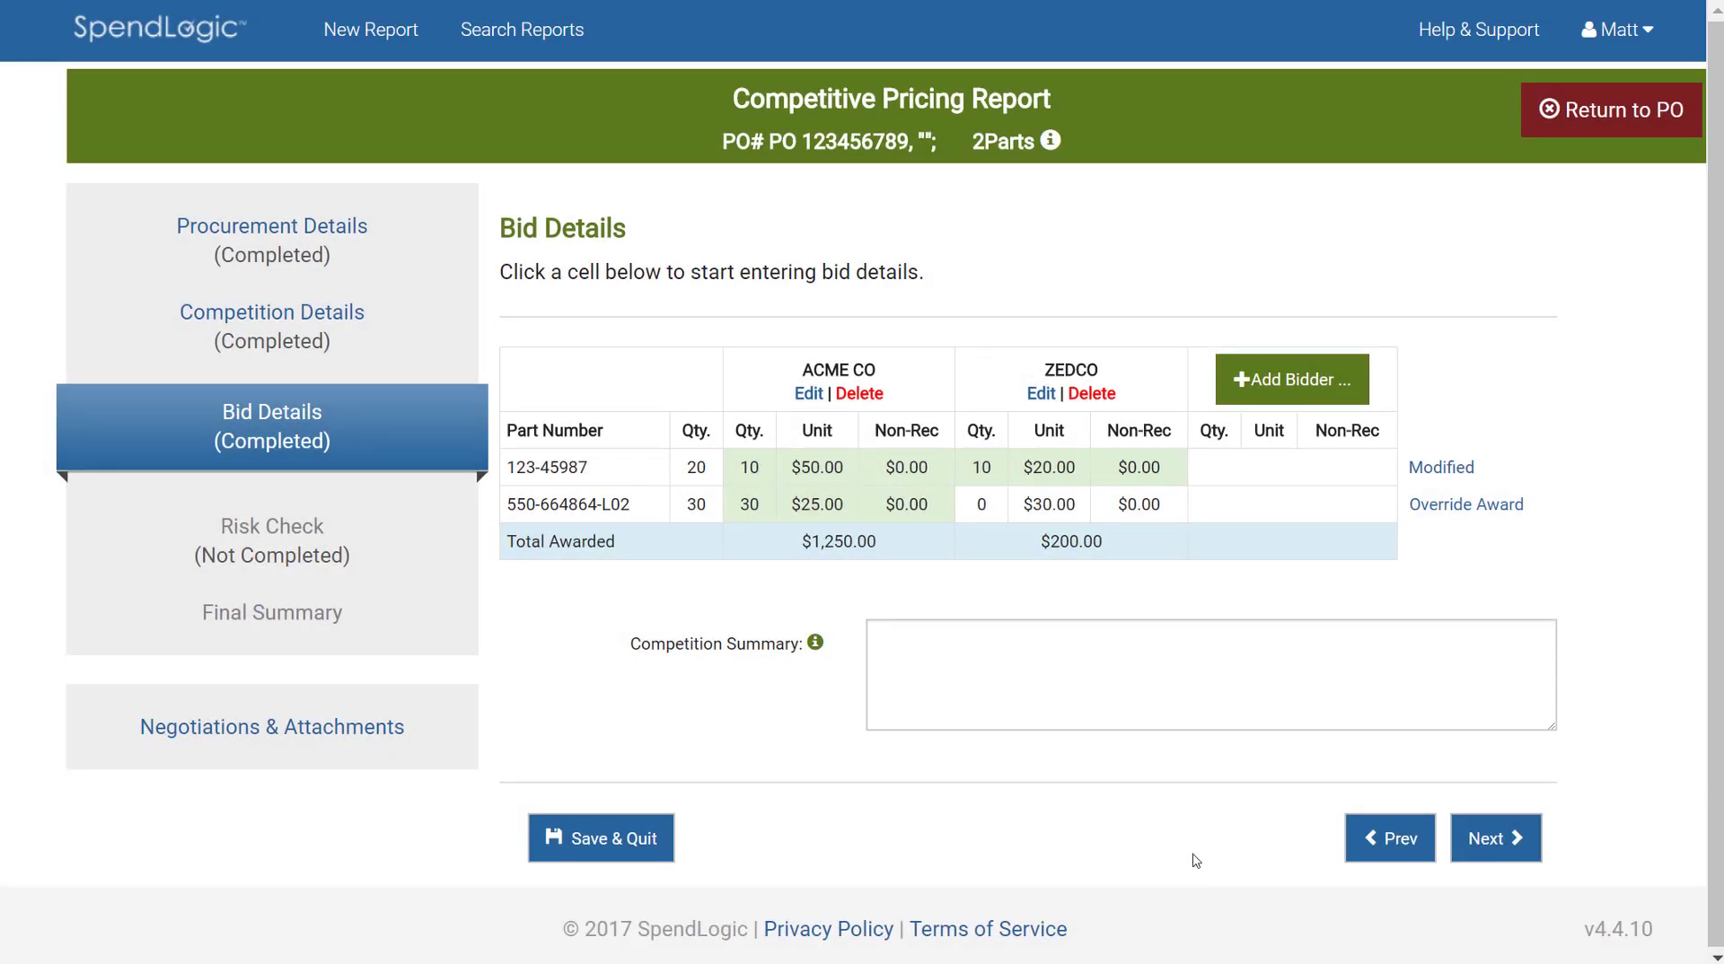
Reopen the modified award of 123-45987 and remove all of its overrides
left_click(1440, 466)
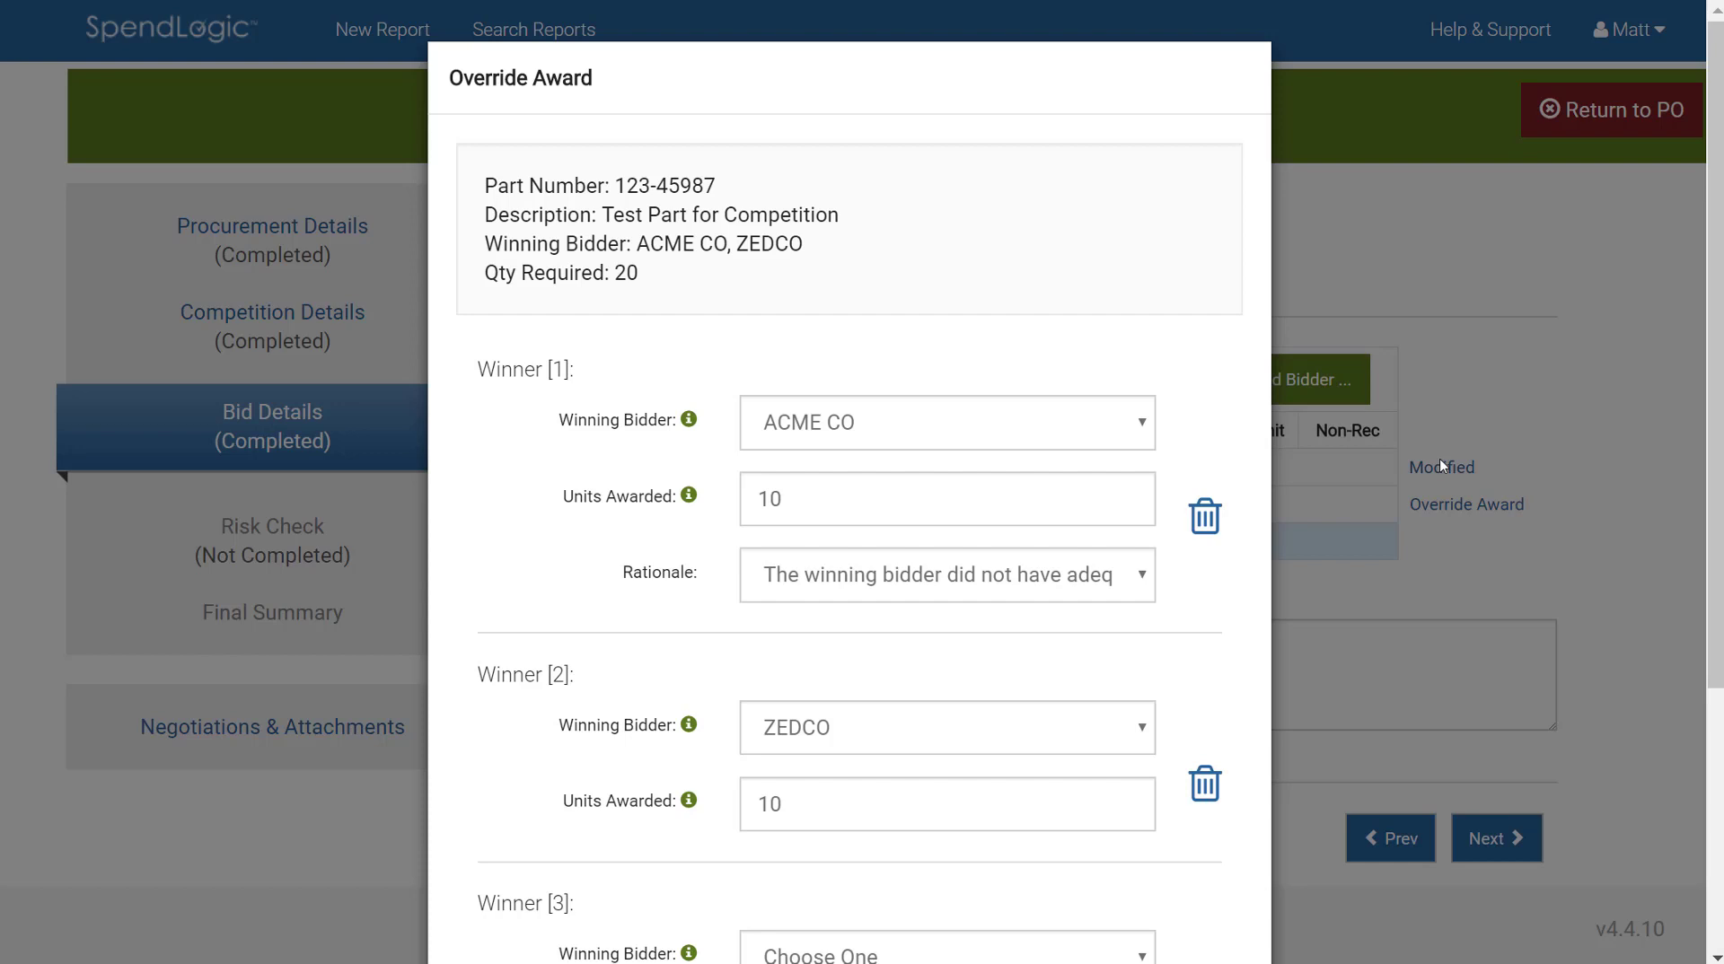
scroll(763, 510, "down", 1)
scroll(763, 510, "down", 5)
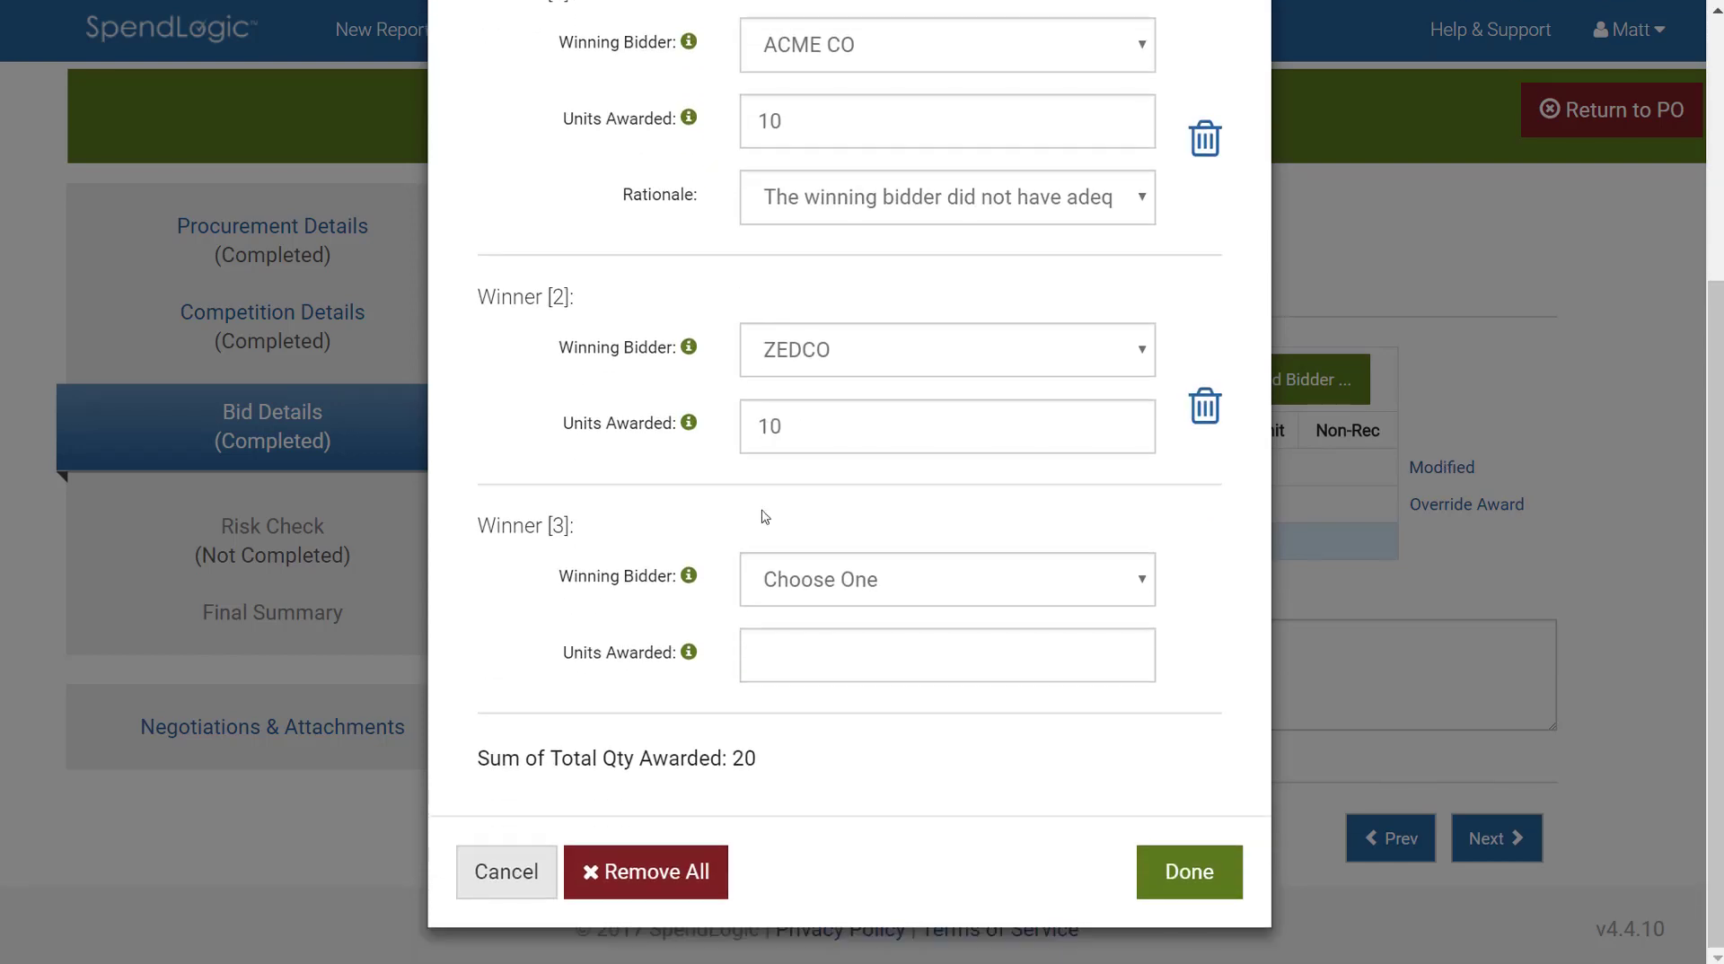
left_click(704, 892)
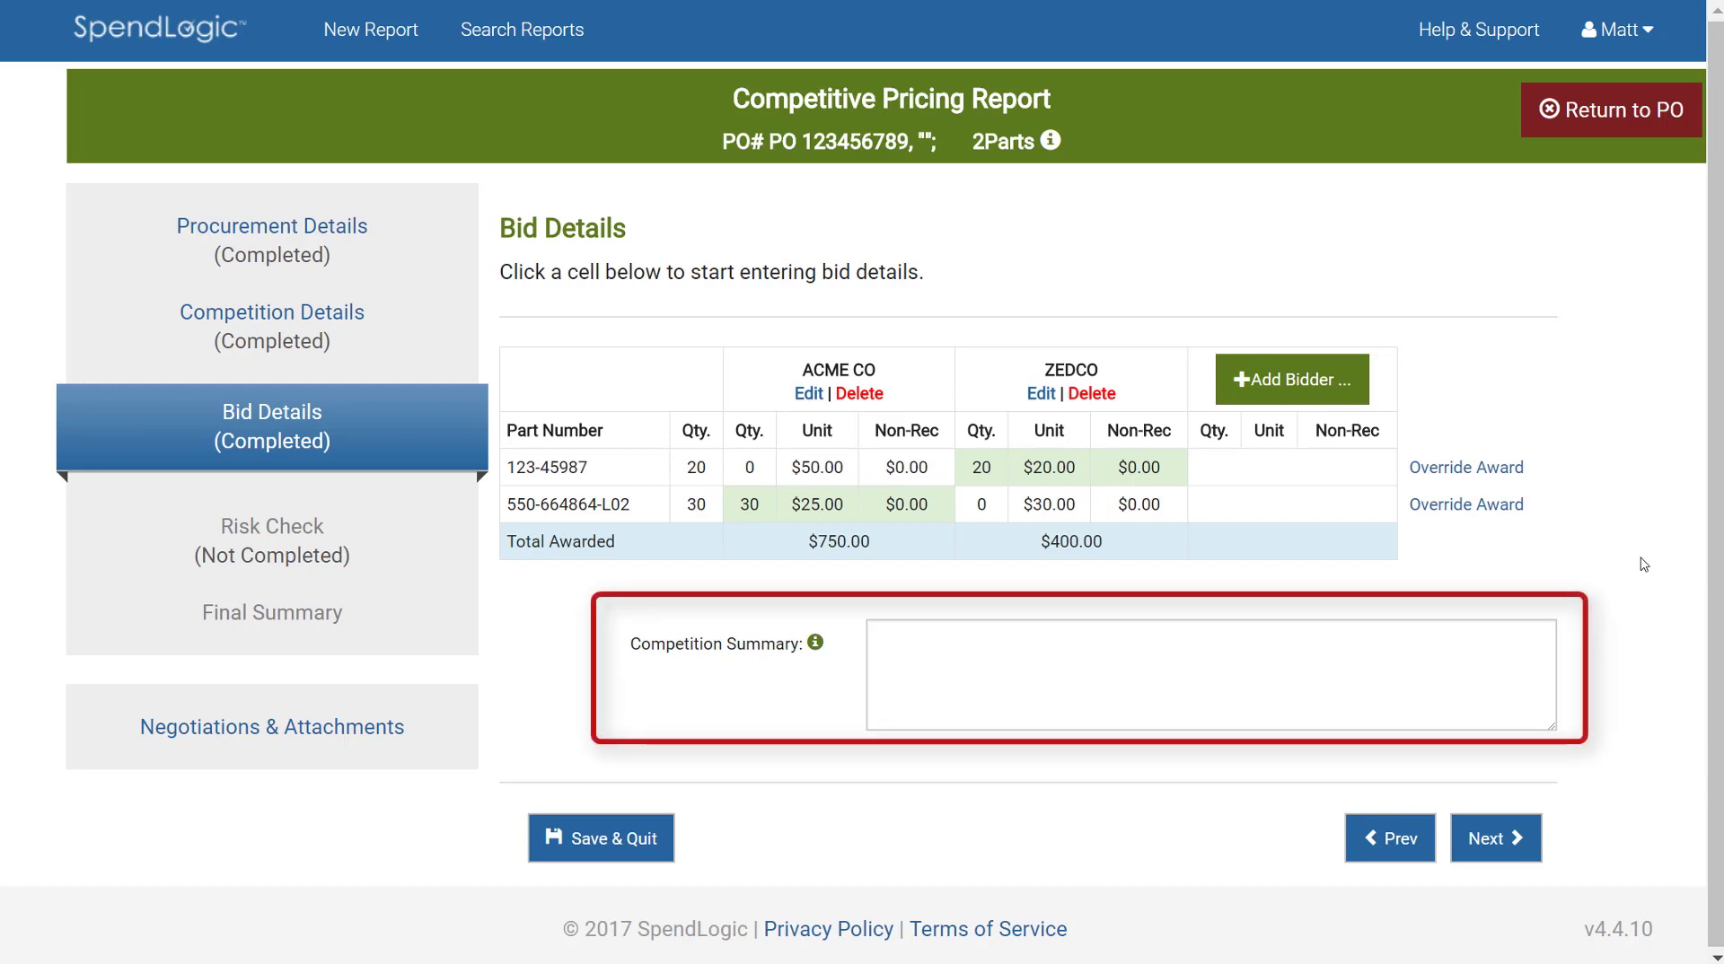
Leave the competition summary blank and continue from the bid details to the next report section
left_click(1495, 838)
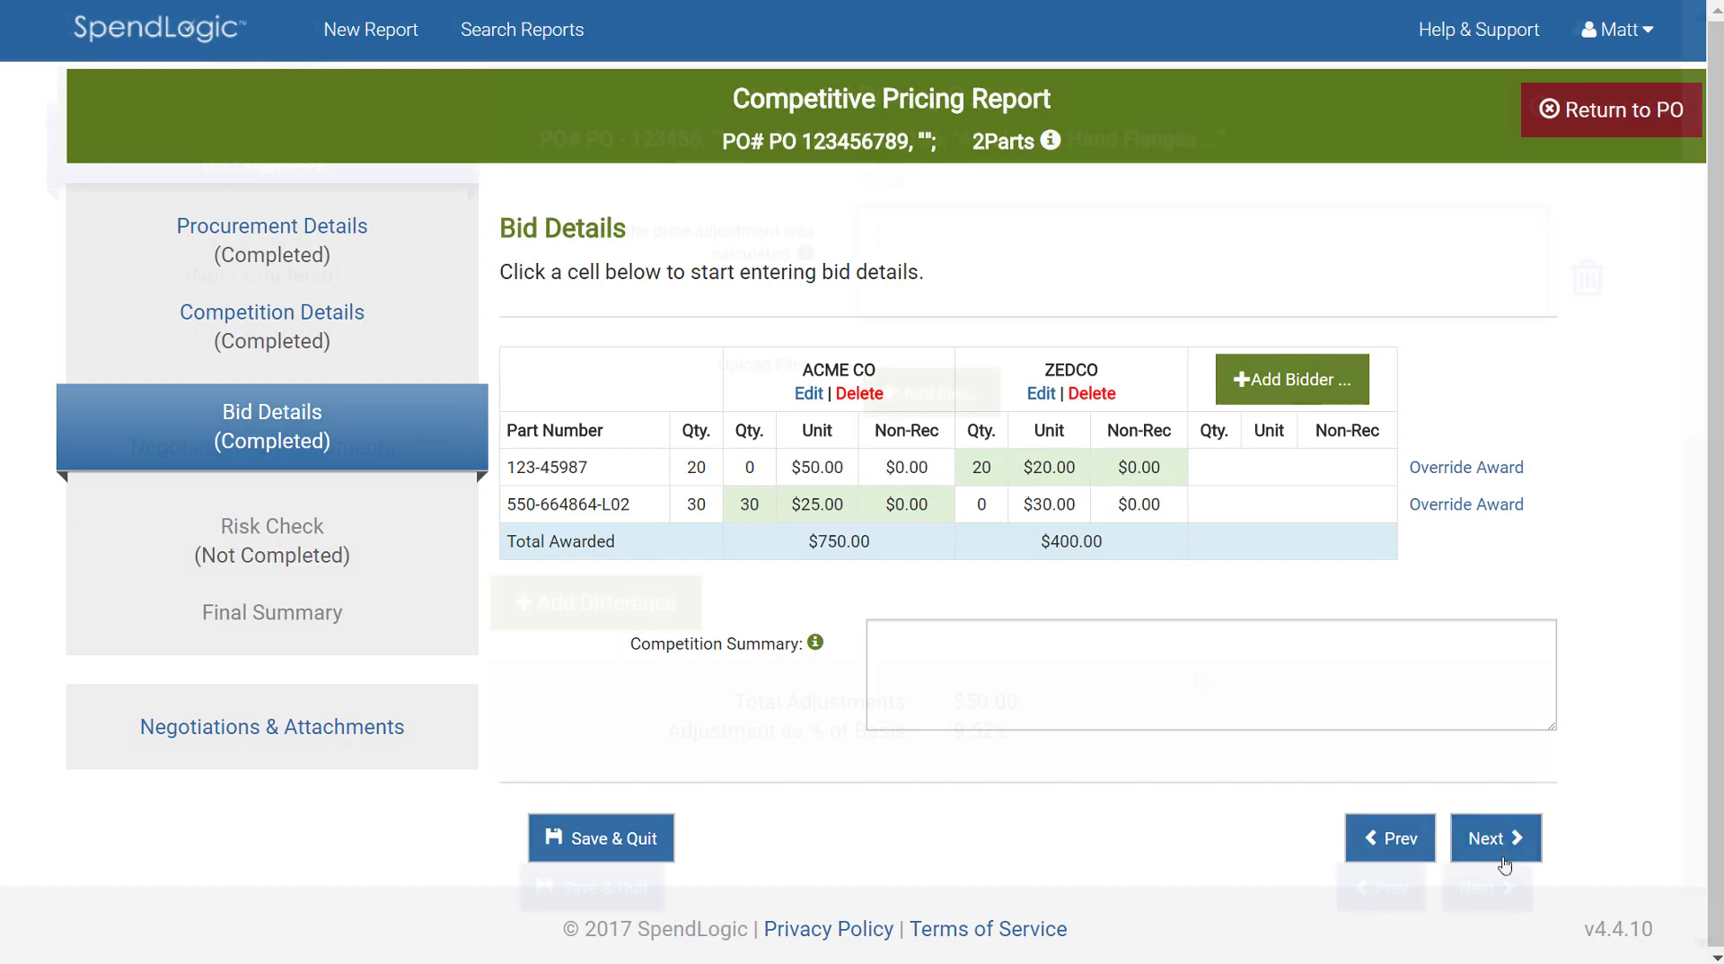